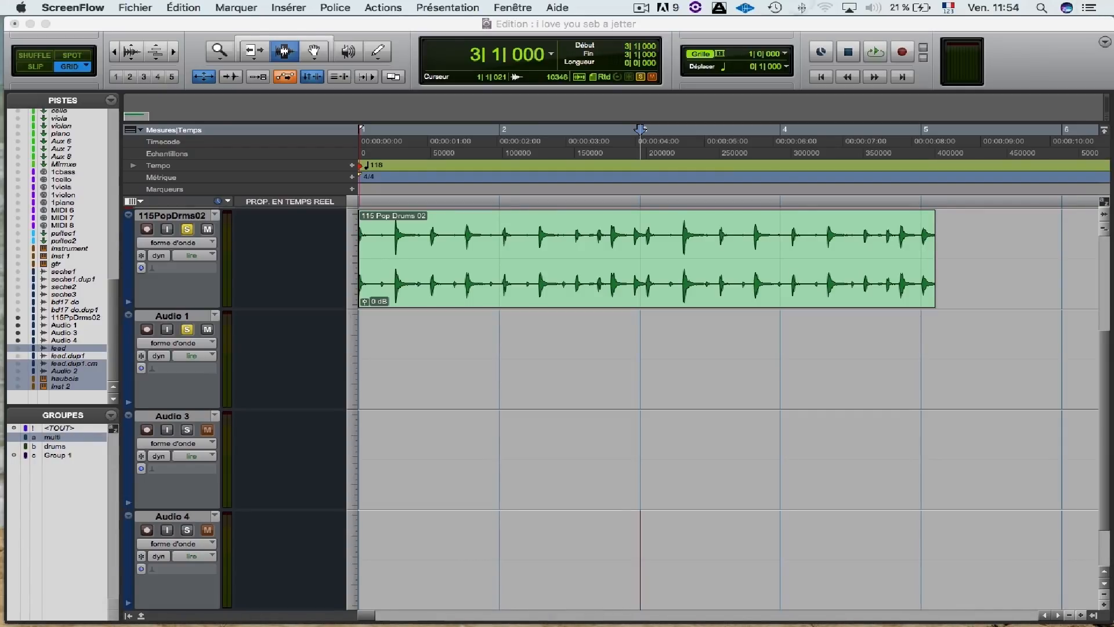
# Step: Play the 115 Pop Drums 02 loop from the start of the session to listen to it
pyautogui.press('space')
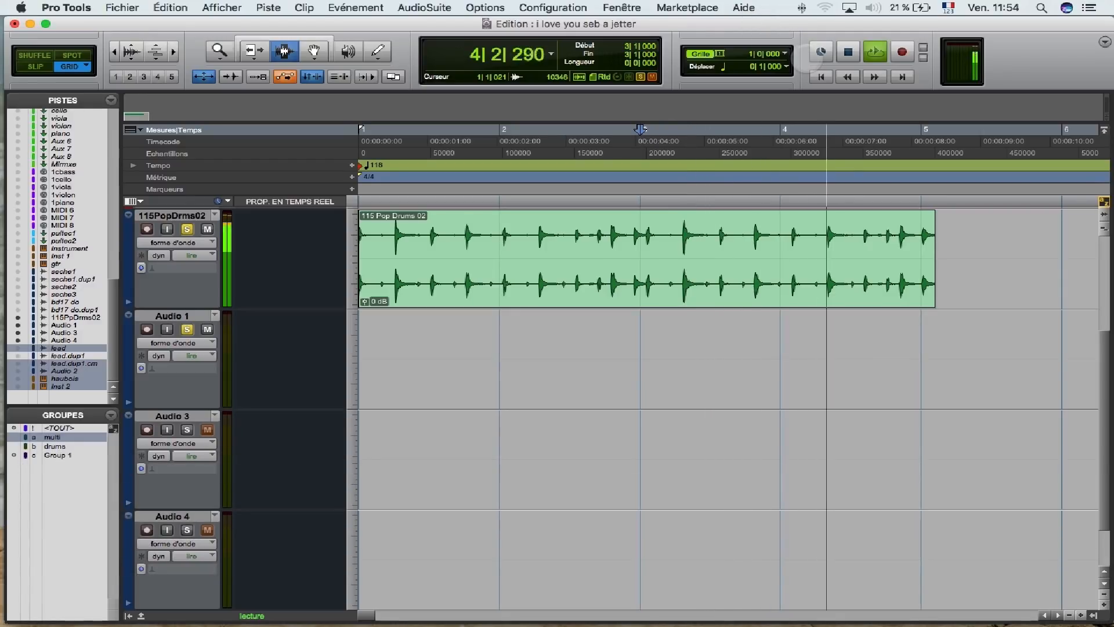
pyautogui.press('Return')
pyautogui.press('space')
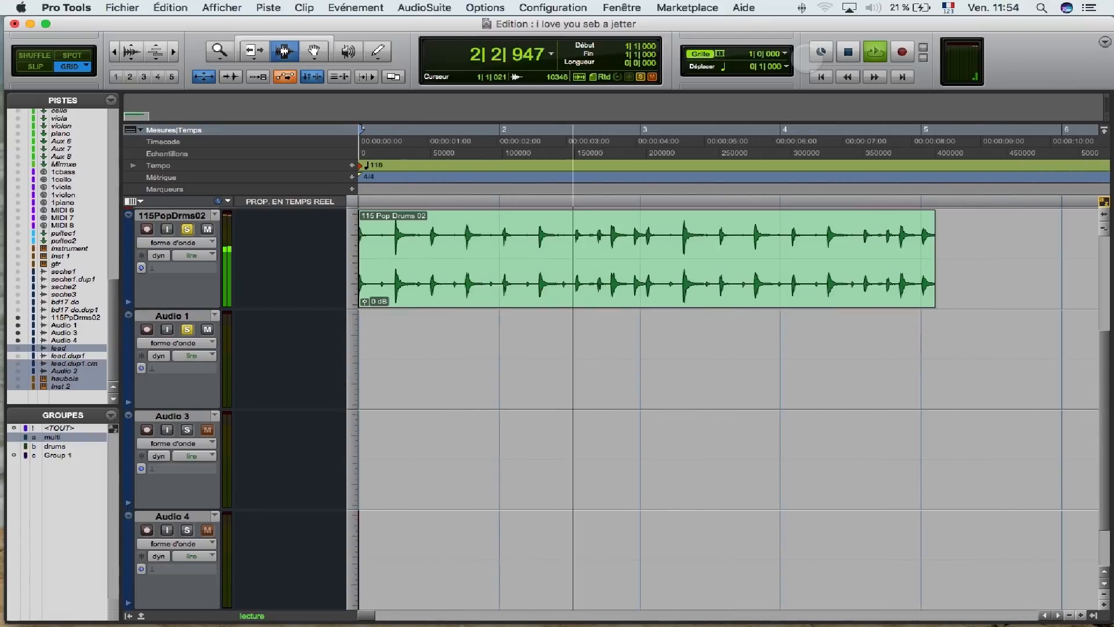
pyautogui.press('space')
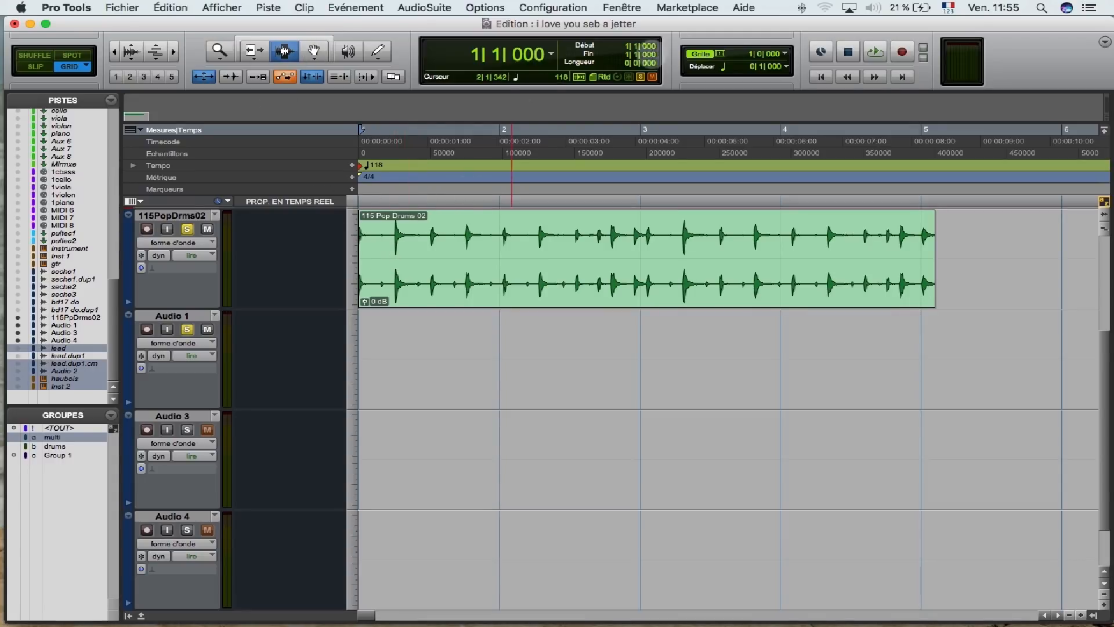
# Step: Set the grid value to eighth notes (Croche) and separate bar 1 beat 2 of the drum loop into its own clip
pyautogui.click(787, 54)
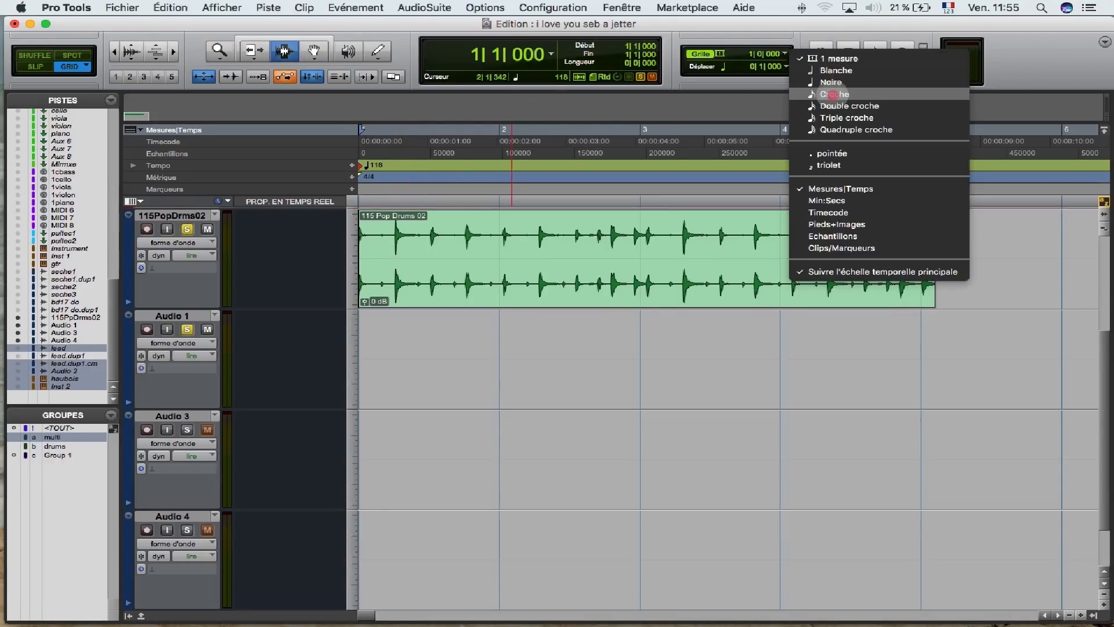
pyautogui.click(835, 94)
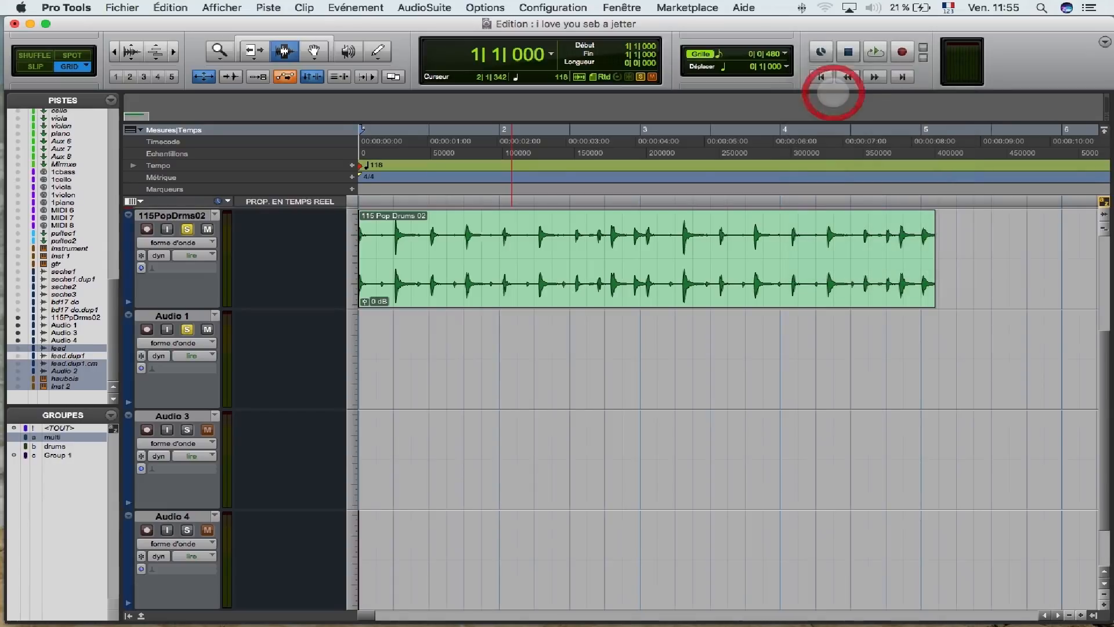
pyautogui.moveTo(393, 267); pyautogui.dragTo(423, 267)
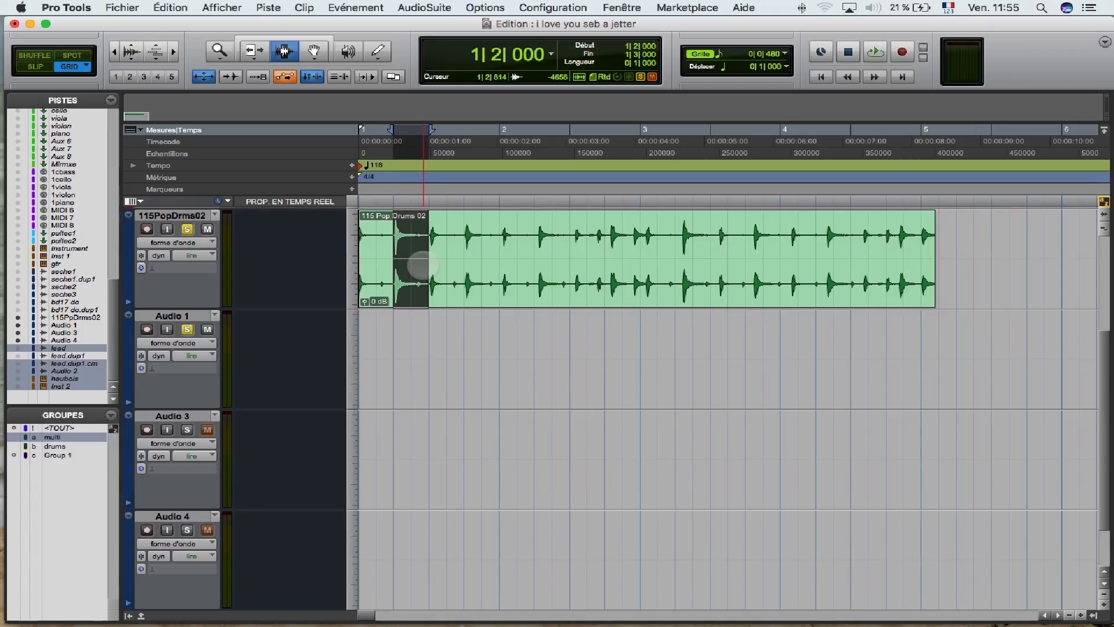
pyautogui.press('super+e')
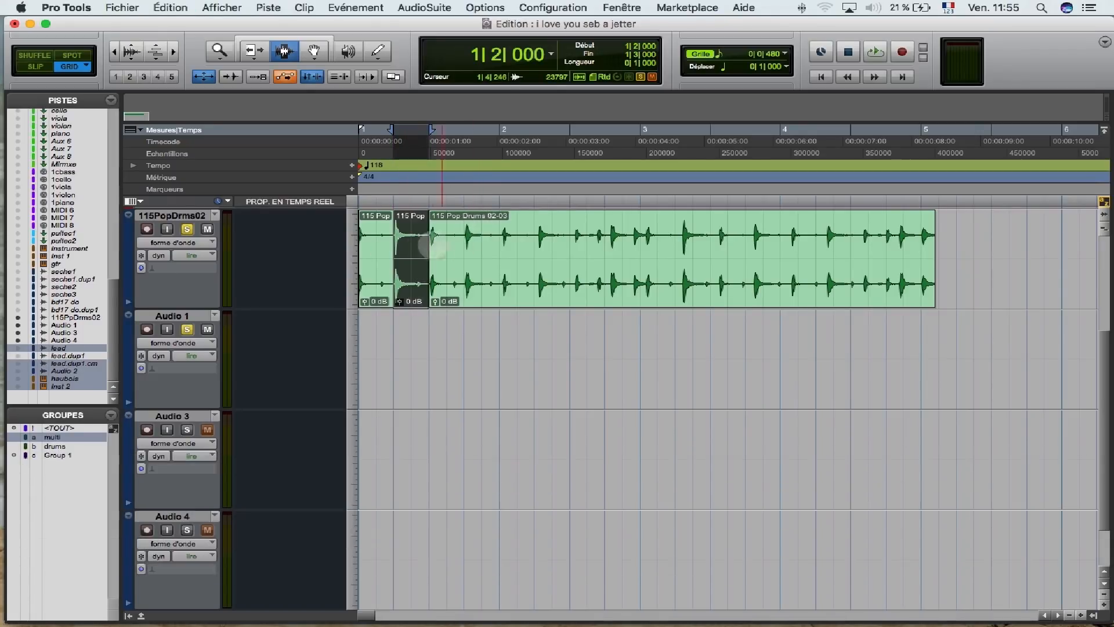
# Step: Audition the start of the drum loop, and separate the hit on bar 1 beat 4 into its own one-beat clip
pyautogui.click(375, 248)
pyautogui.press('space')
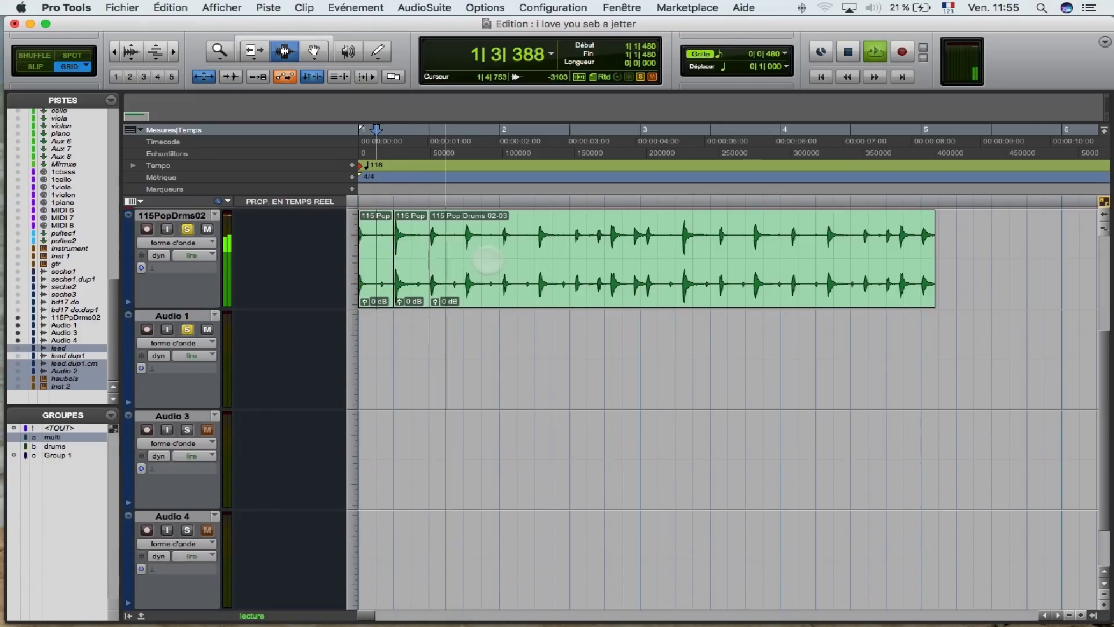
pyautogui.press('space')
pyautogui.moveTo(467, 255); pyautogui.dragTo(492, 255)
pyautogui.press('super+e')
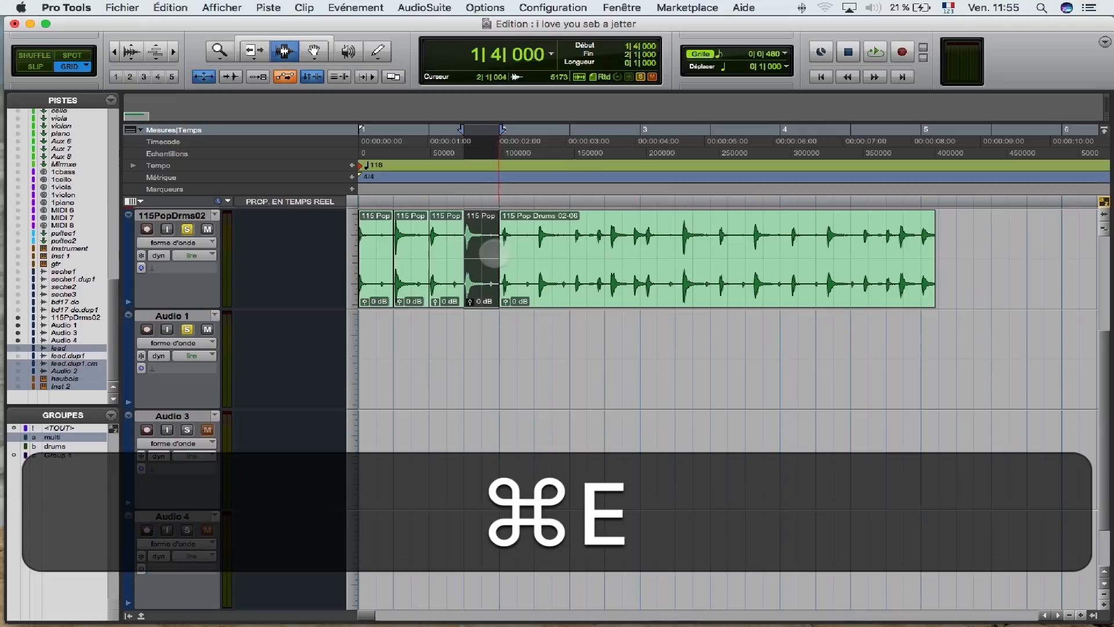
# Step: Separate the hit on bar 2 beat 2 of the drum loop into its own one-beat clip, auditioning before and after
pyautogui.click(486, 255)
pyautogui.press('space')
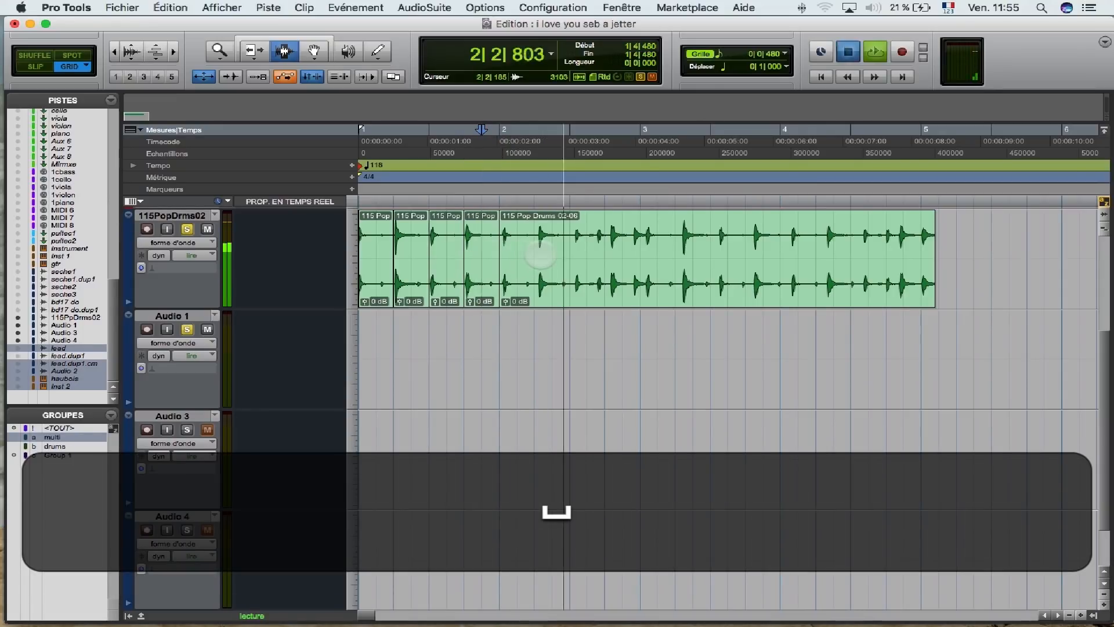
pyautogui.press('space')
pyautogui.moveTo(535, 255); pyautogui.dragTo(568, 261)
pyautogui.press('super+e')
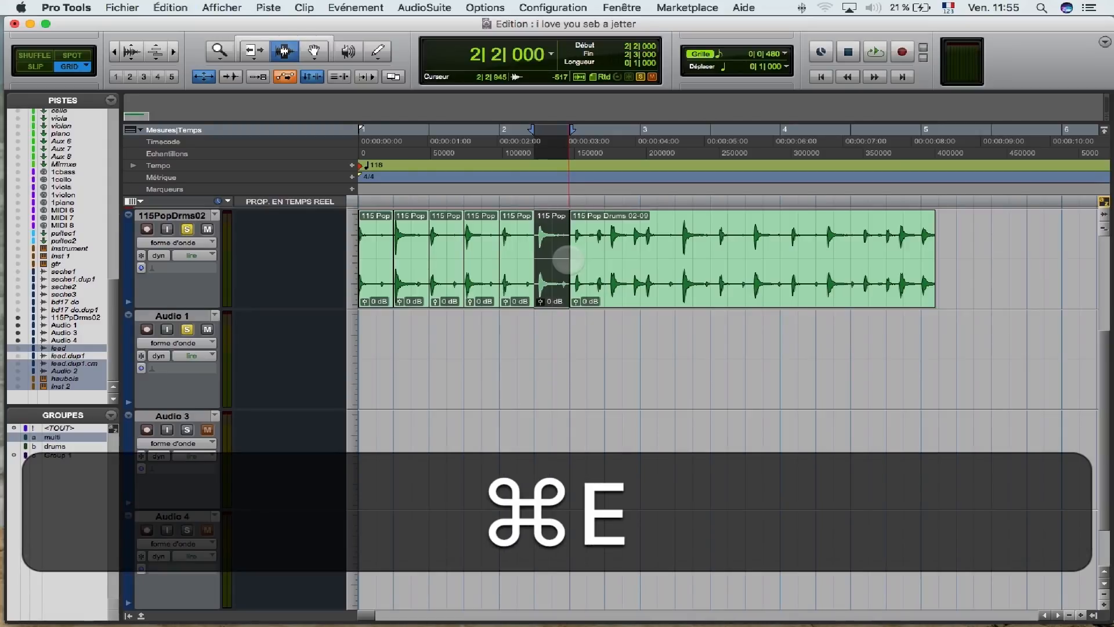
pyautogui.press('space')
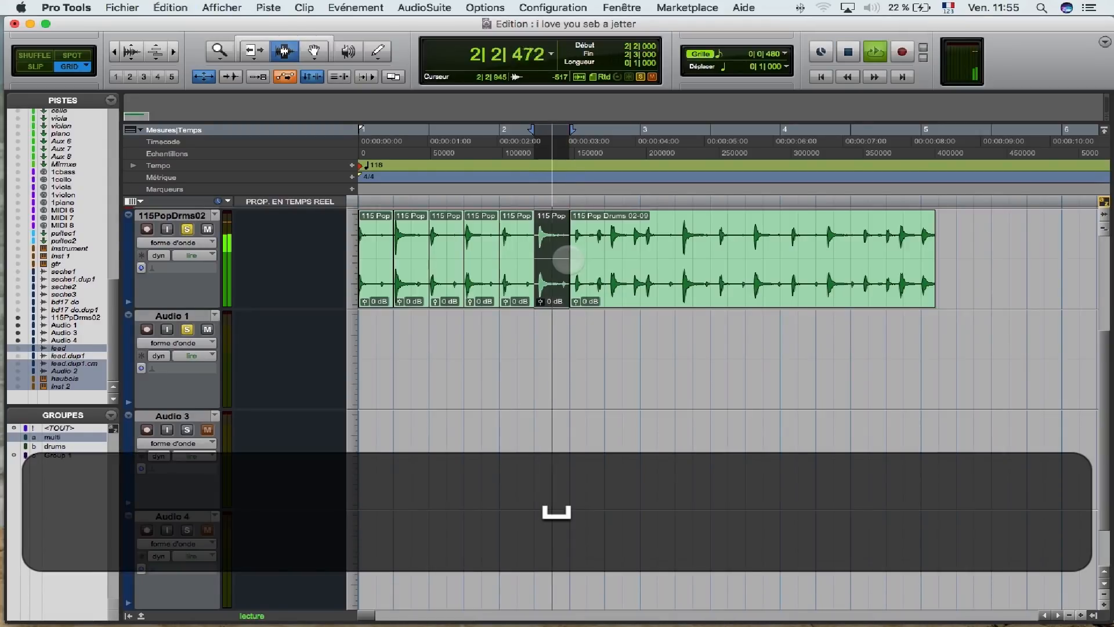
pyautogui.press('space')
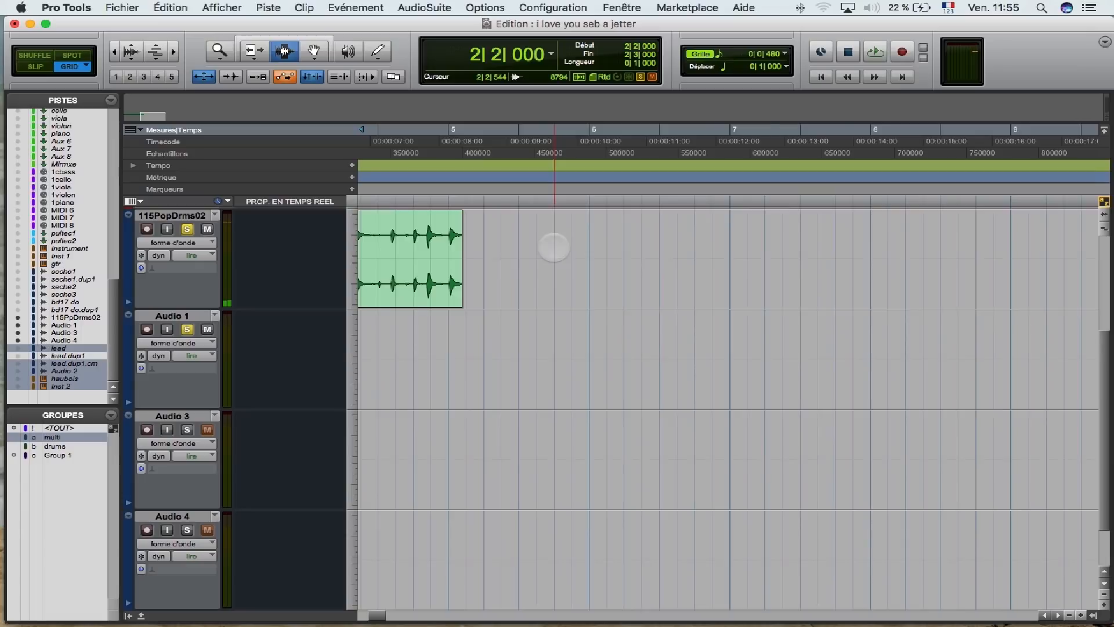
# Step: Copy the separated clips at 1|2, 1|4 and 2|2 from the drum track onto Audio 1 at the same positions
pyautogui.click(313, 51)
pyautogui.moveTo(551, 256); pyautogui.dragTo(400, 272)
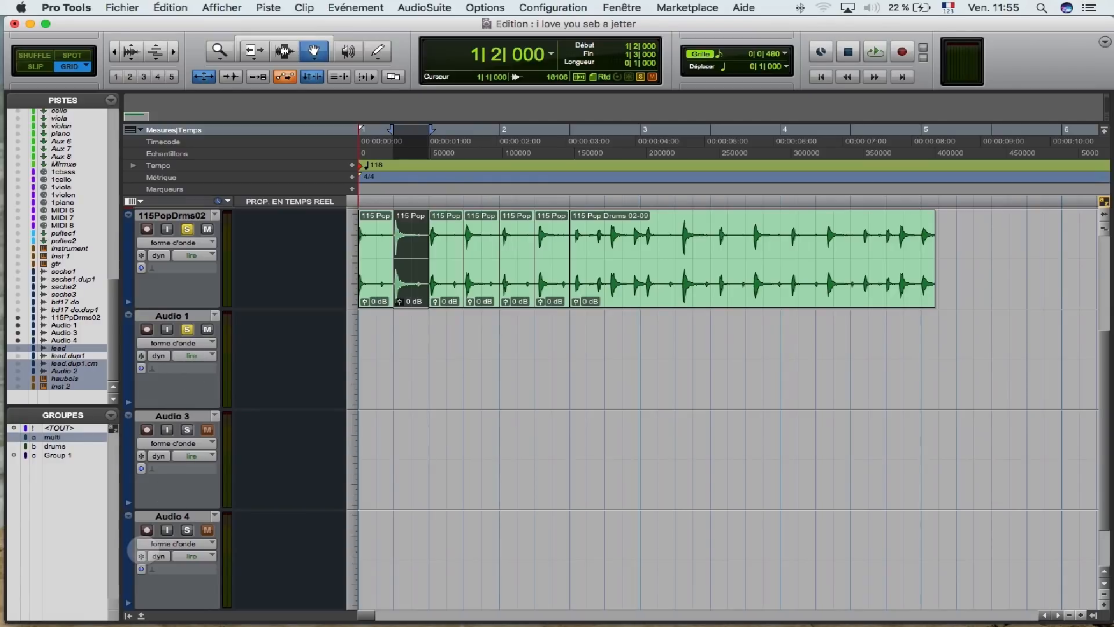
pyautogui.moveTo(409, 284); pyautogui.dragTo(408, 332)
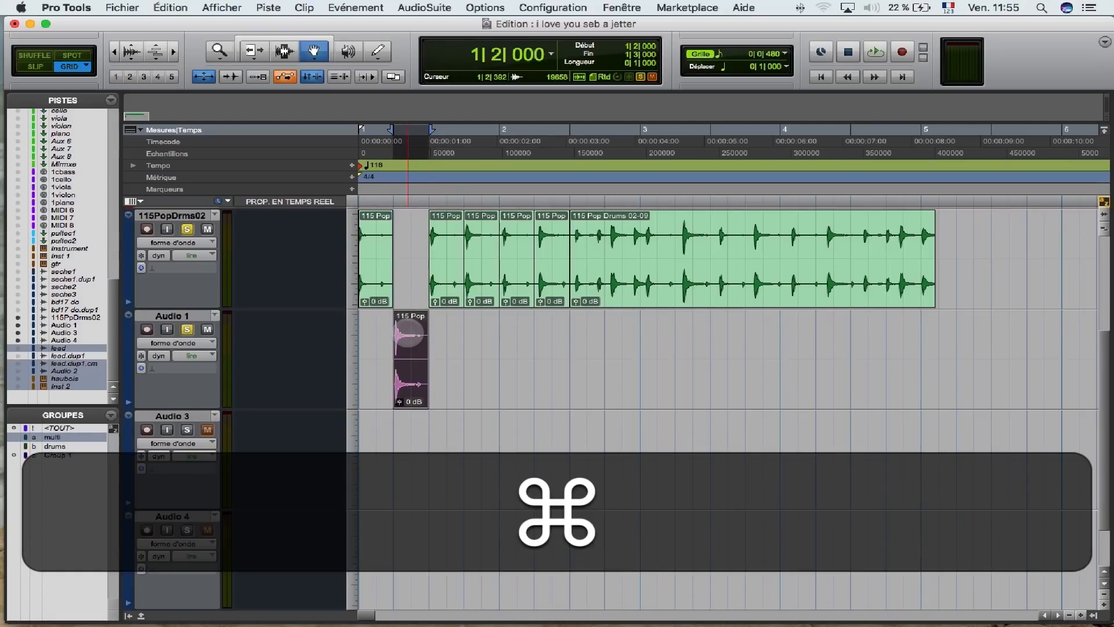
pyautogui.press('super+z')
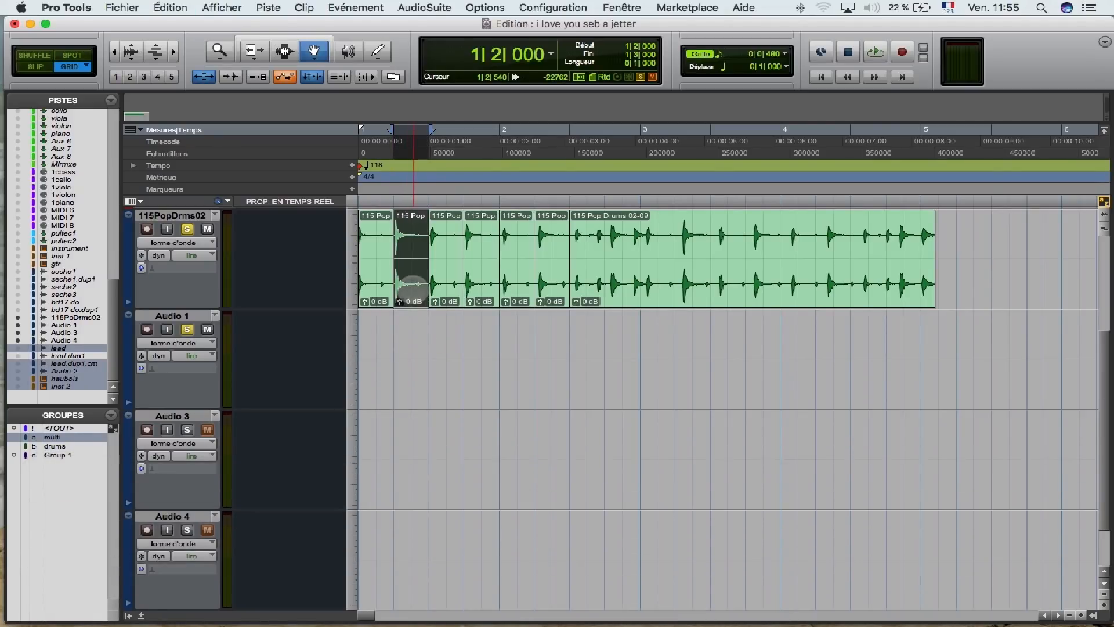
pyautogui.moveTo(411, 284); pyautogui.dragTo(425, 345)
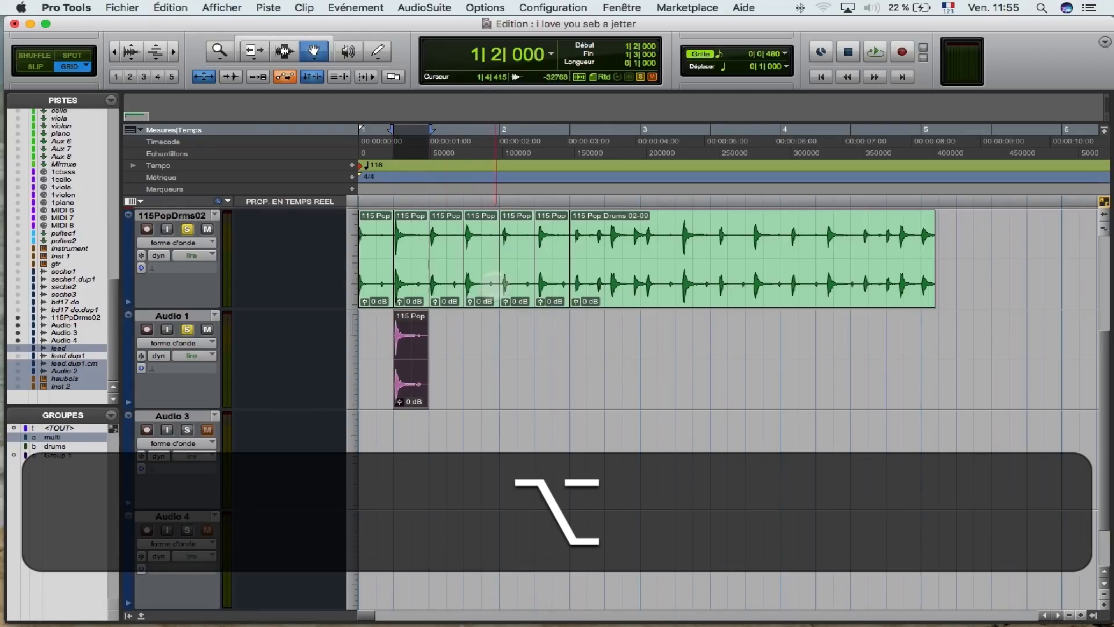
pyautogui.keyDown('alt'); pyautogui.click(488, 287); pyautogui.keyUp('alt')
pyautogui.scroll(1, 488, 288)
pyautogui.moveTo(592, 284); pyautogui.dragTo(601, 366)
pyautogui.moveTo(759, 284); pyautogui.dragTo(756, 395)
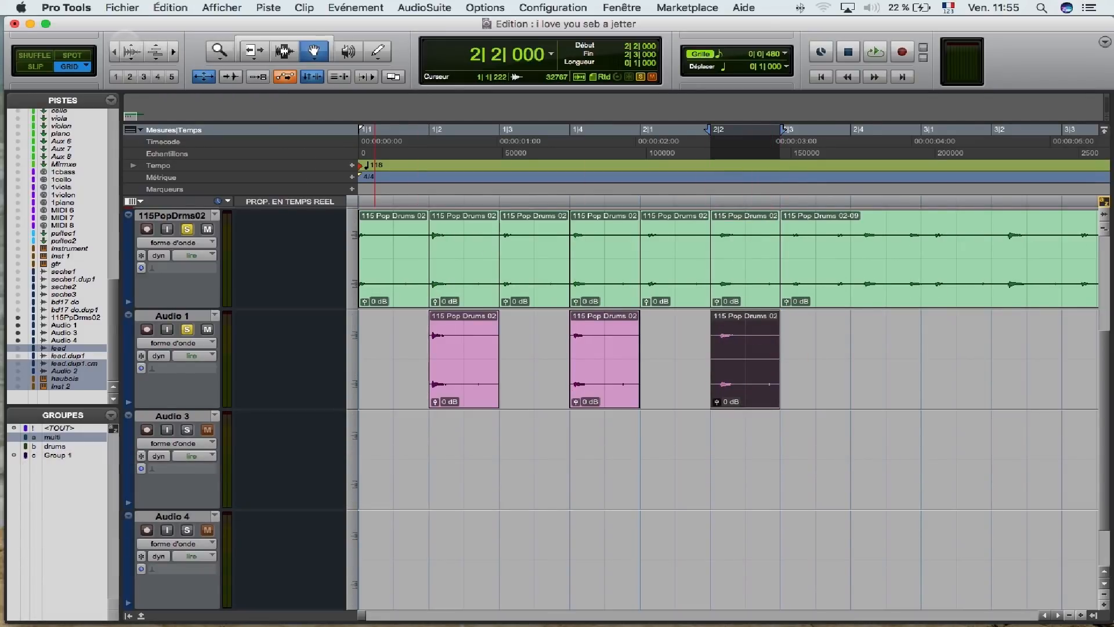
# Step: Adjust the waveform height zoom and play the tracks back from the start of the session
pyautogui.click(132, 47)
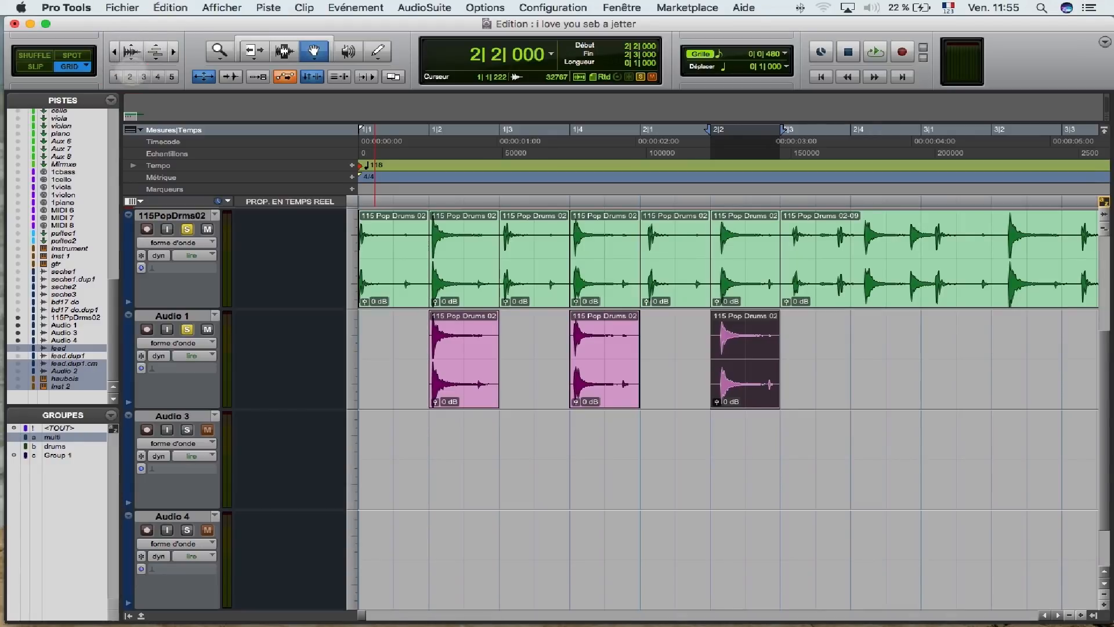
pyautogui.click(134, 58)
pyautogui.press('Return')
pyautogui.press('space')
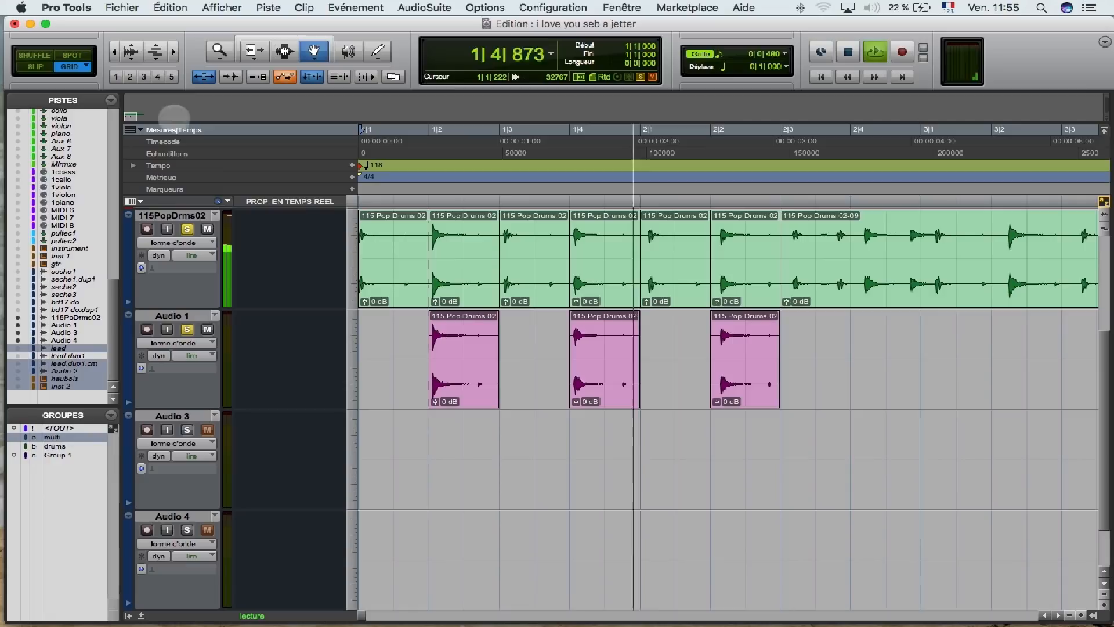
pyautogui.press('space')
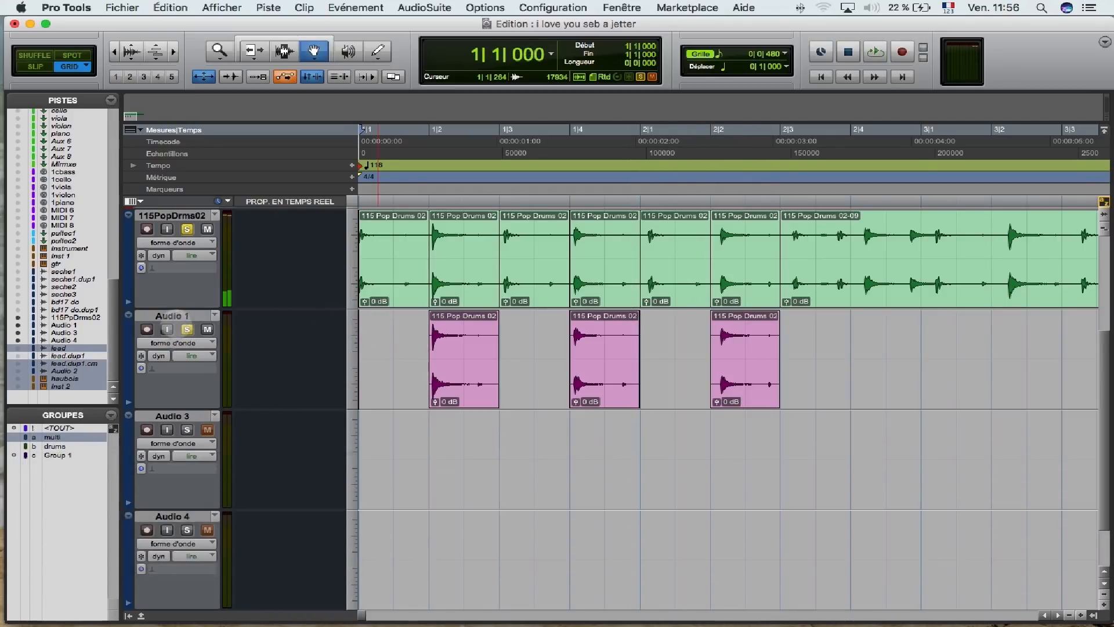
# Step: Select the Audio 1 track, switch to the Mix window and open the track's Trigger 2 insert in clear view
pyautogui.click(172, 316)
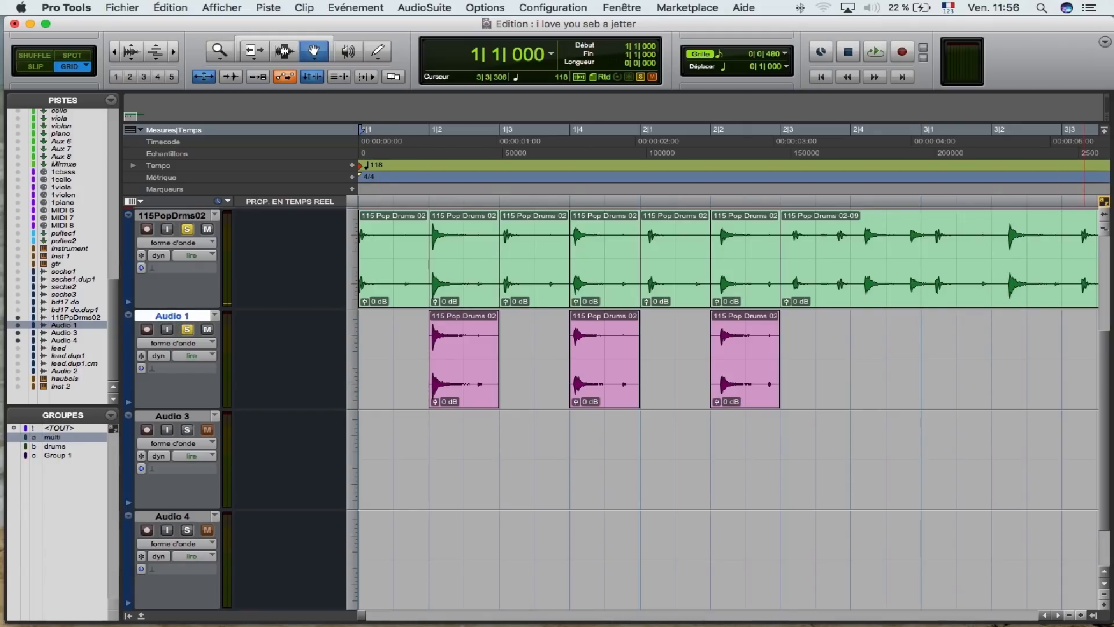
pyautogui.press('super+equal')
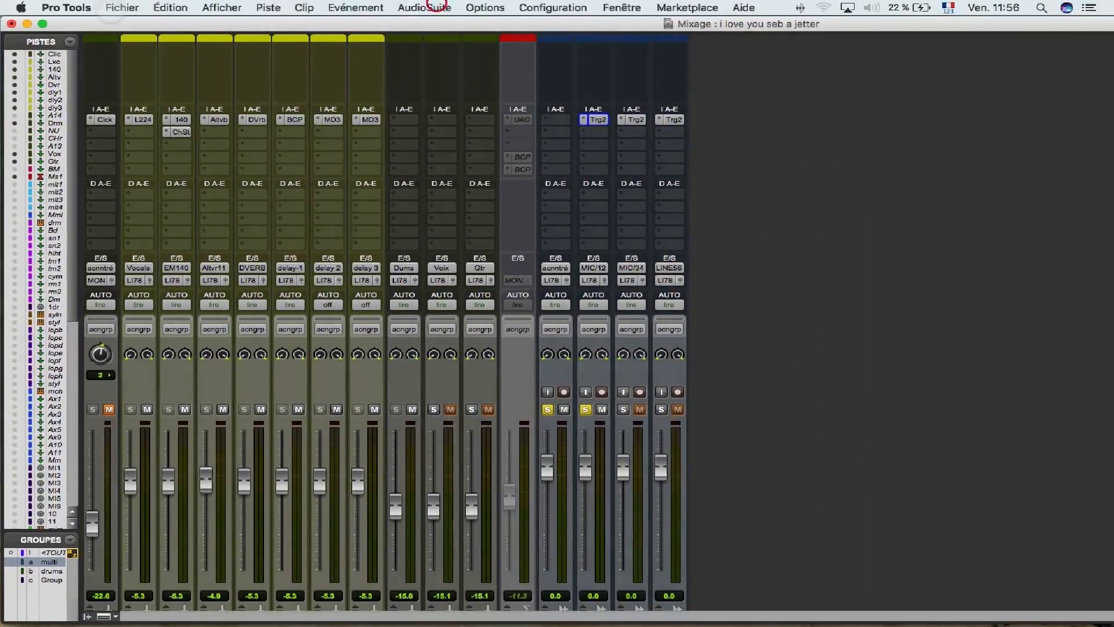
pyautogui.click(43, 24)
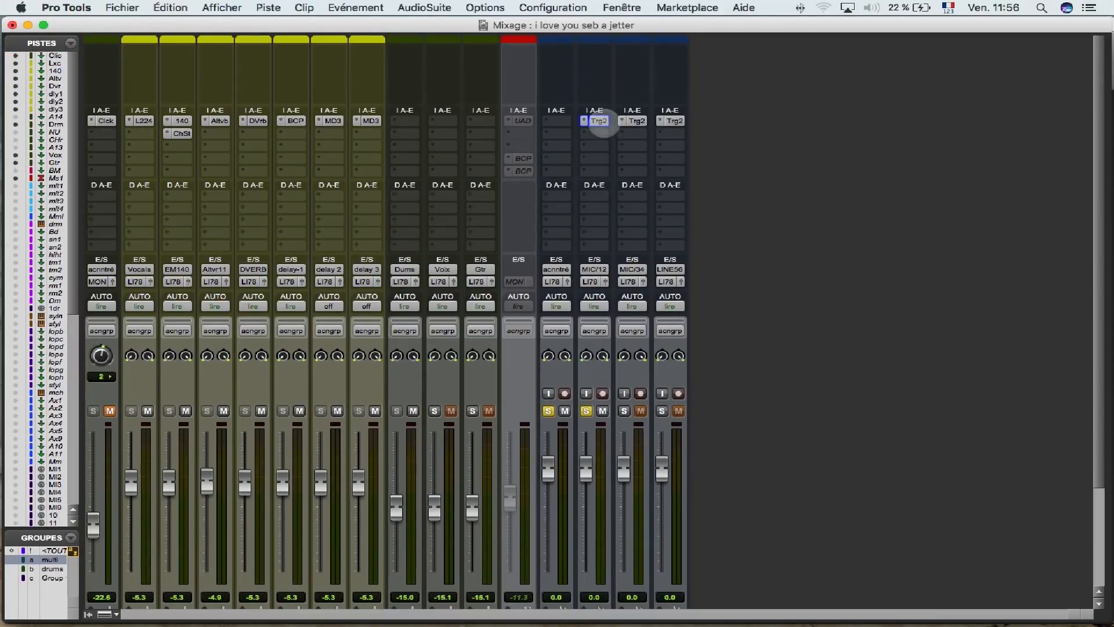
pyautogui.click(600, 121)
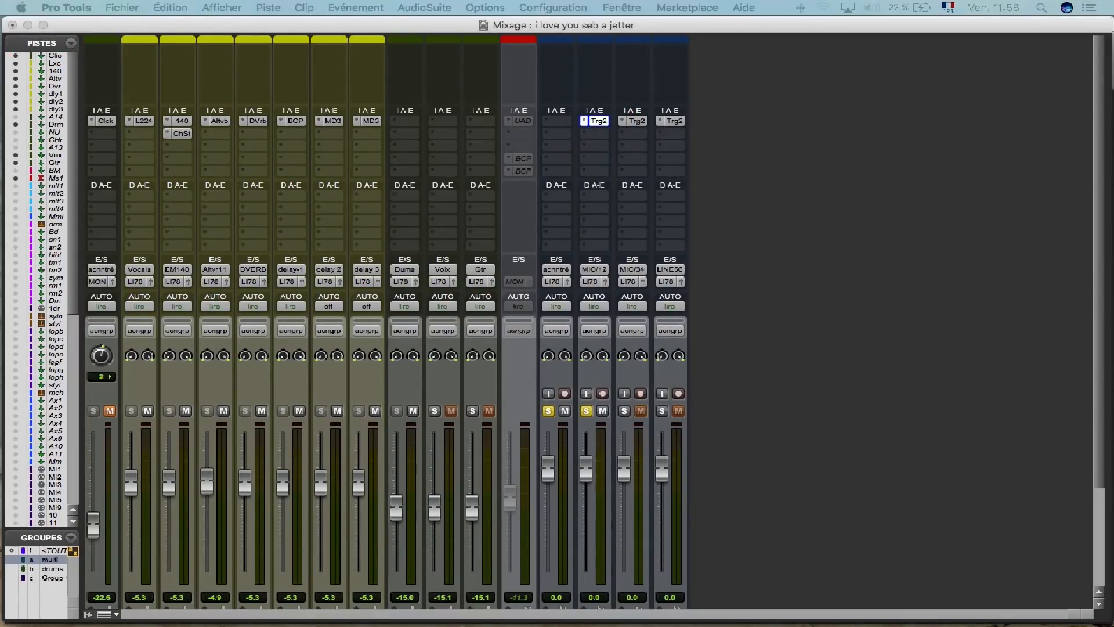
pyautogui.moveTo(1086, 33); pyautogui.dragTo(480, 54)
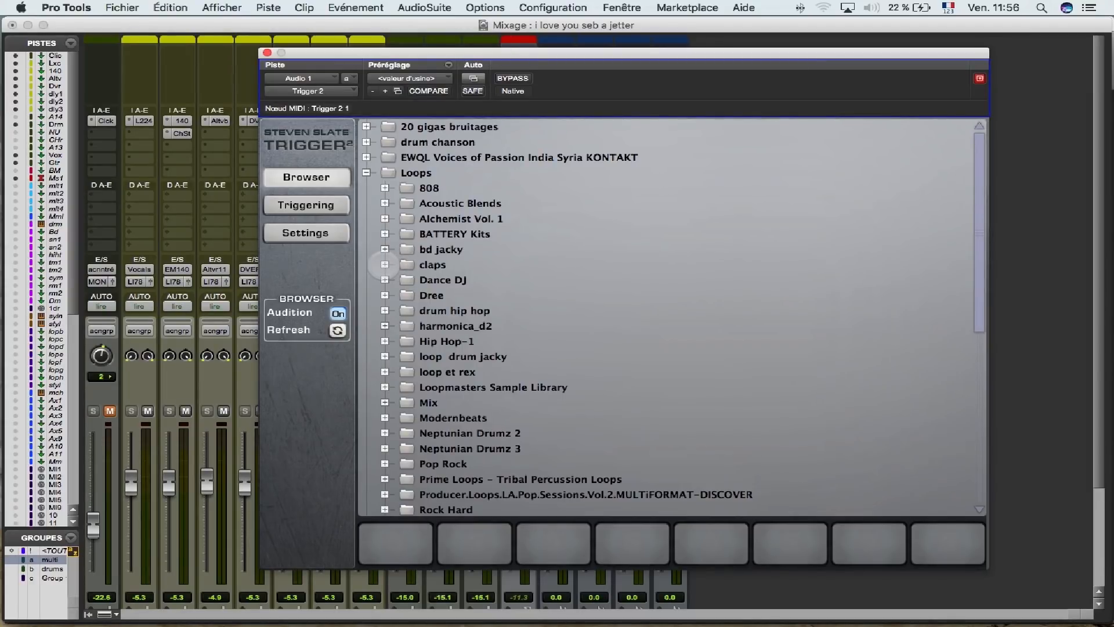
# Step: Audition samples in Loops > claps > Claps 2 and load ACB2_Clap01.wav into Trigger 2's first sample slot
pyautogui.click(384, 265)
pyautogui.click(403, 280)
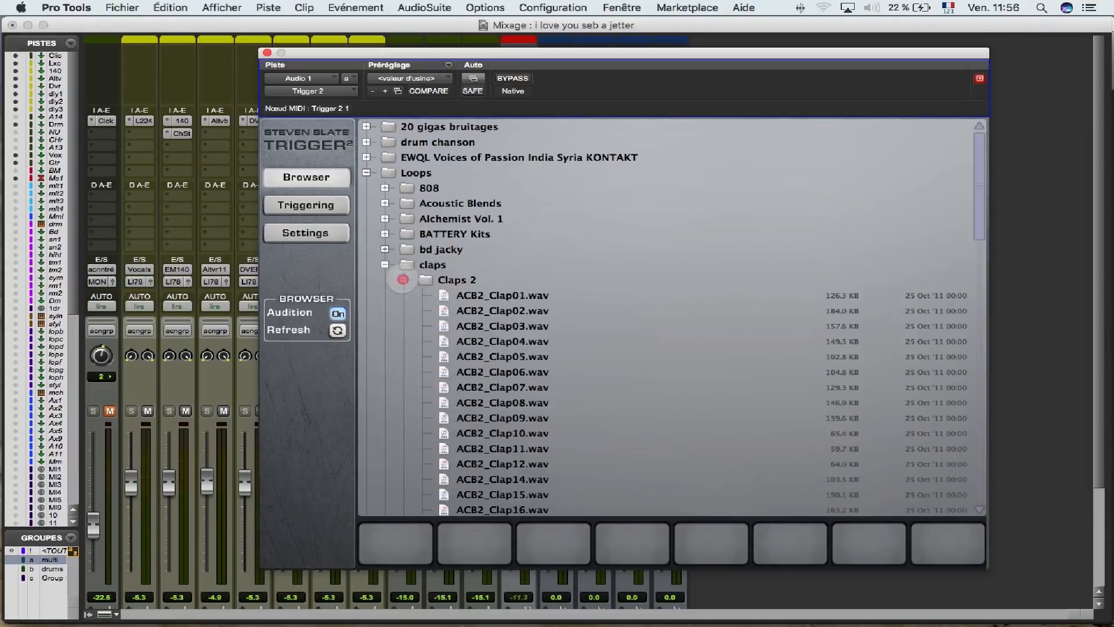
pyautogui.click(444, 295)
pyautogui.click(447, 313)
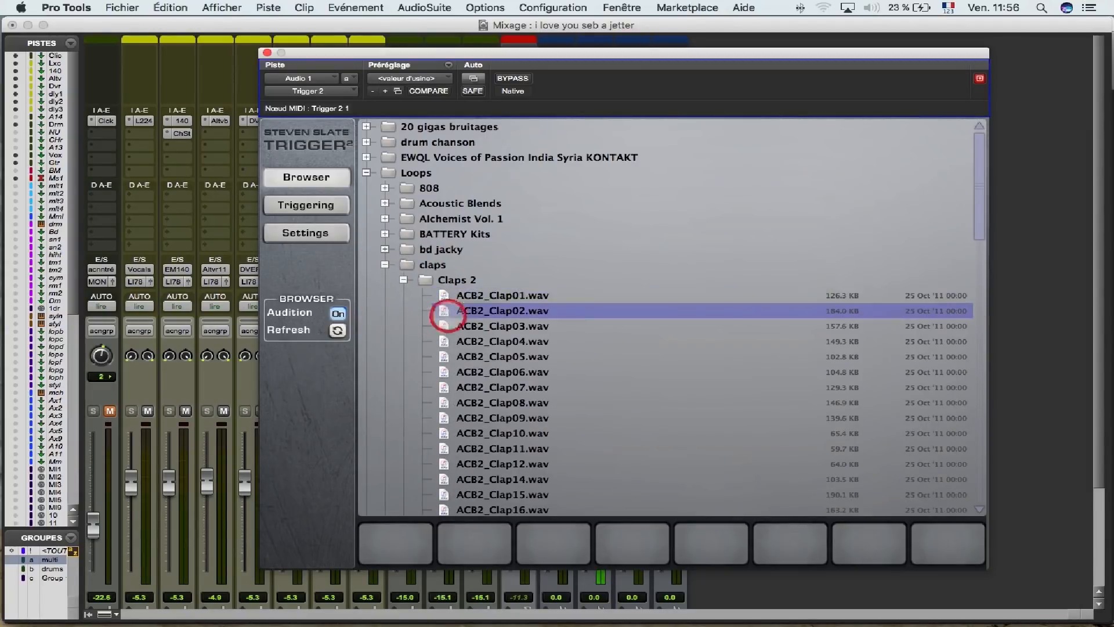
pyautogui.click(445, 296)
pyautogui.moveTo(445, 297); pyautogui.dragTo(386, 557)
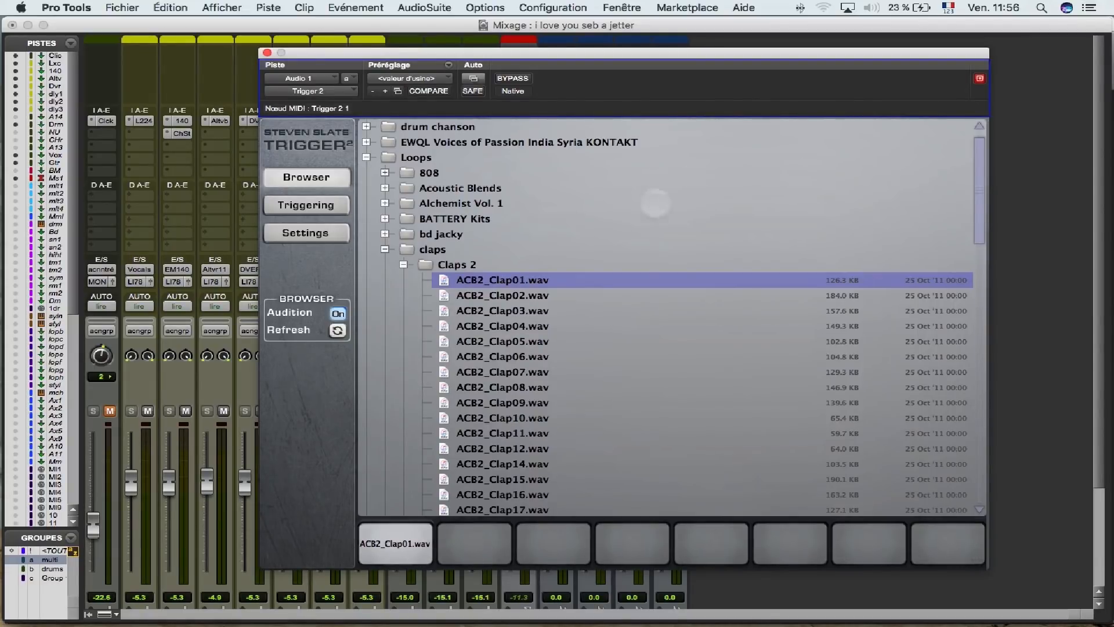
# Step: Load ACB2_Clap05.wav into the second sample slot and ACB2_Clap15.wav into the third, auditioning other claps in between
pyautogui.moveTo(447, 340); pyautogui.dragTo(448, 555)
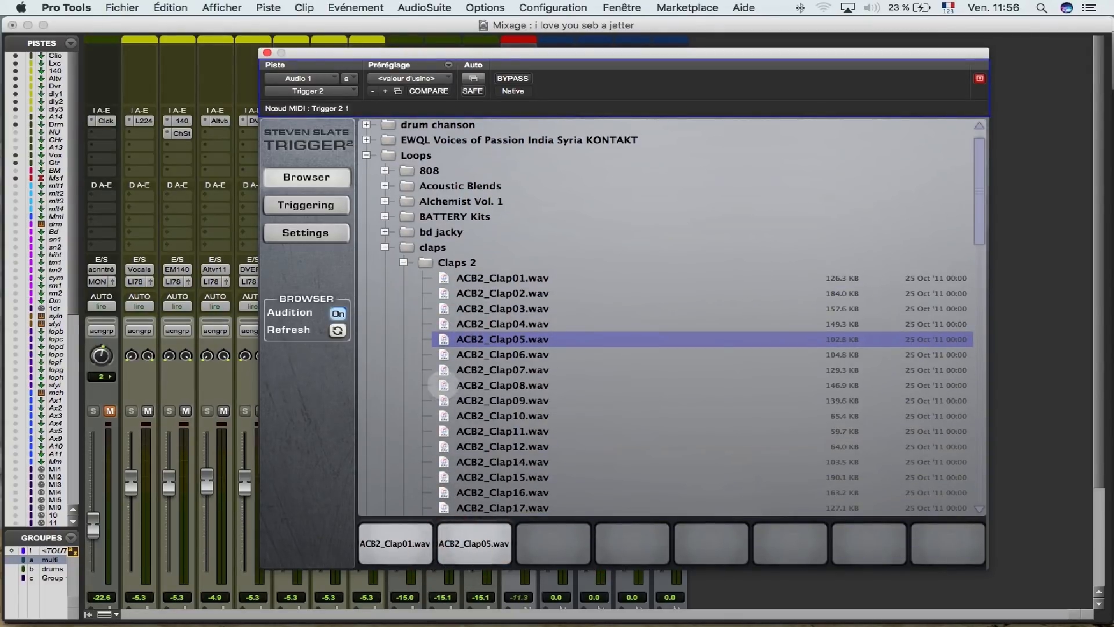
pyautogui.click(442, 385)
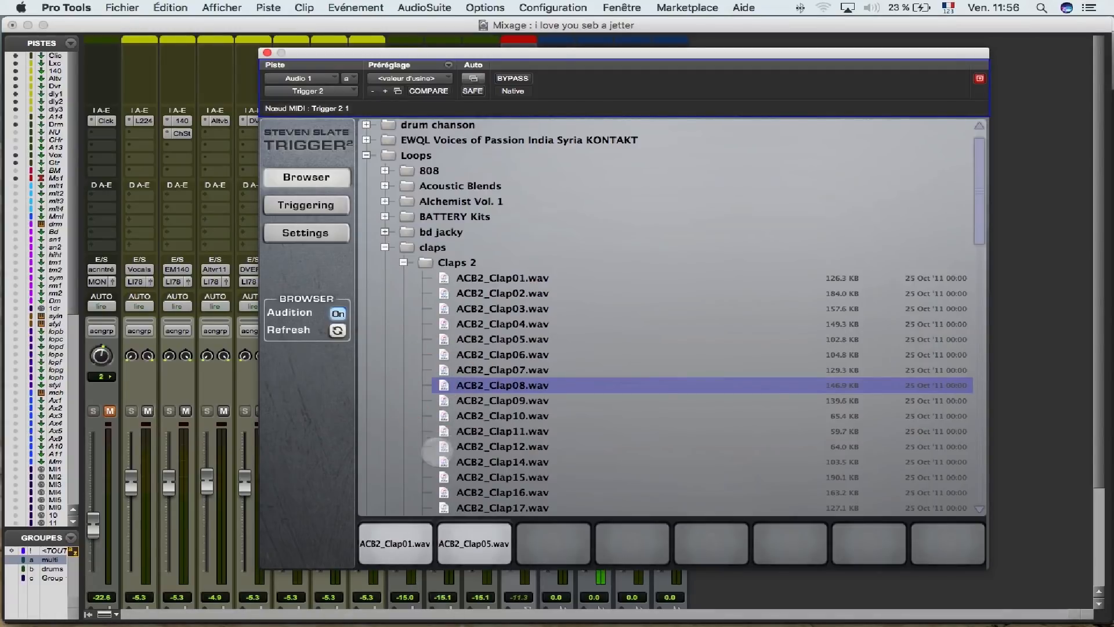
pyautogui.click(444, 446)
pyautogui.moveTo(447, 477); pyautogui.dragTo(560, 538)
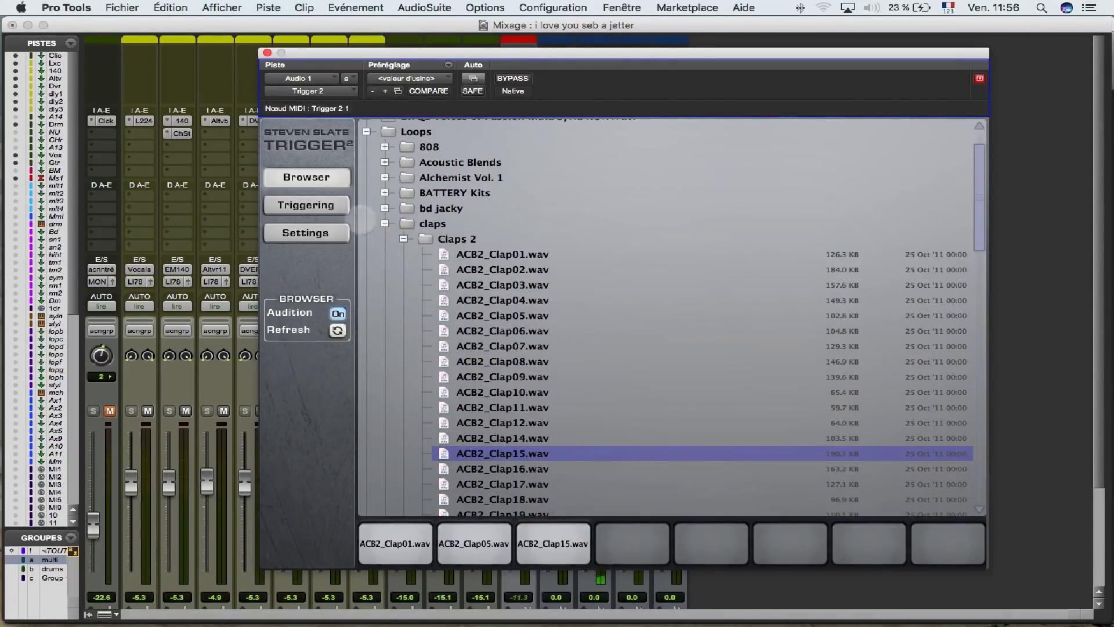
# Step: Show Trigger 2's Triggering page, reposition the plug-in window and switch back to the Edit window
pyautogui.click(313, 206)
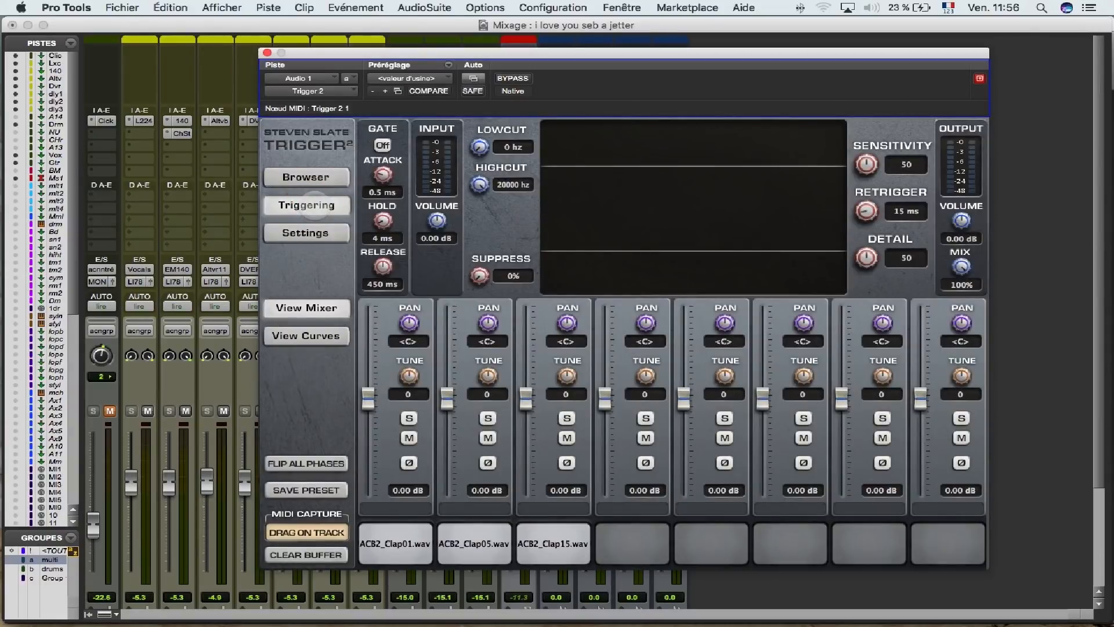
pyautogui.moveTo(391, 55); pyautogui.dragTo(255, 56)
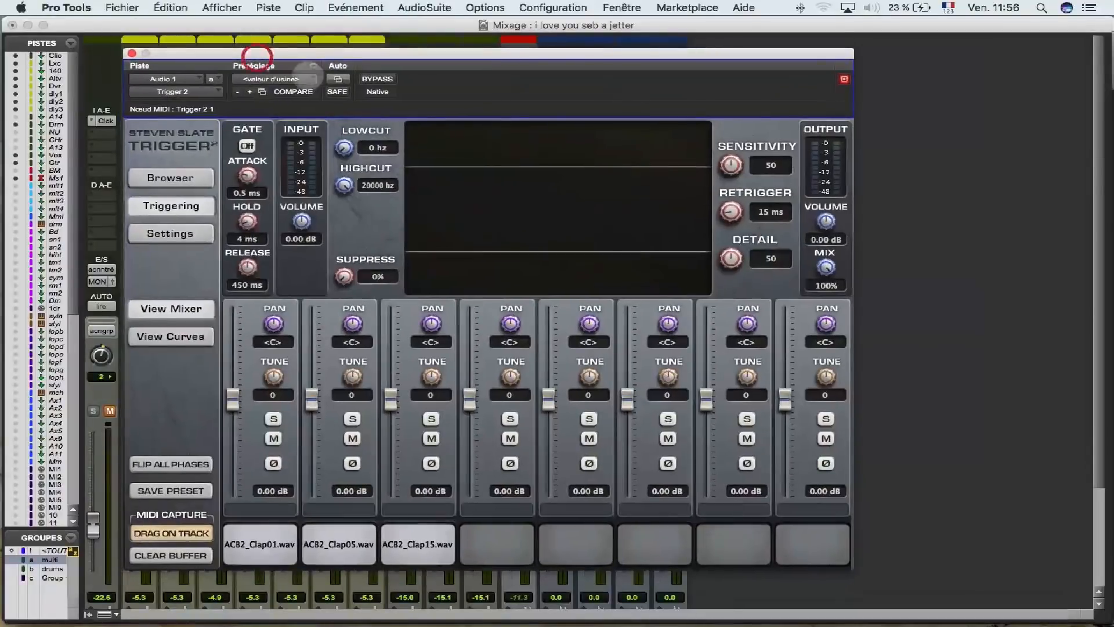
pyautogui.press('super+equal')
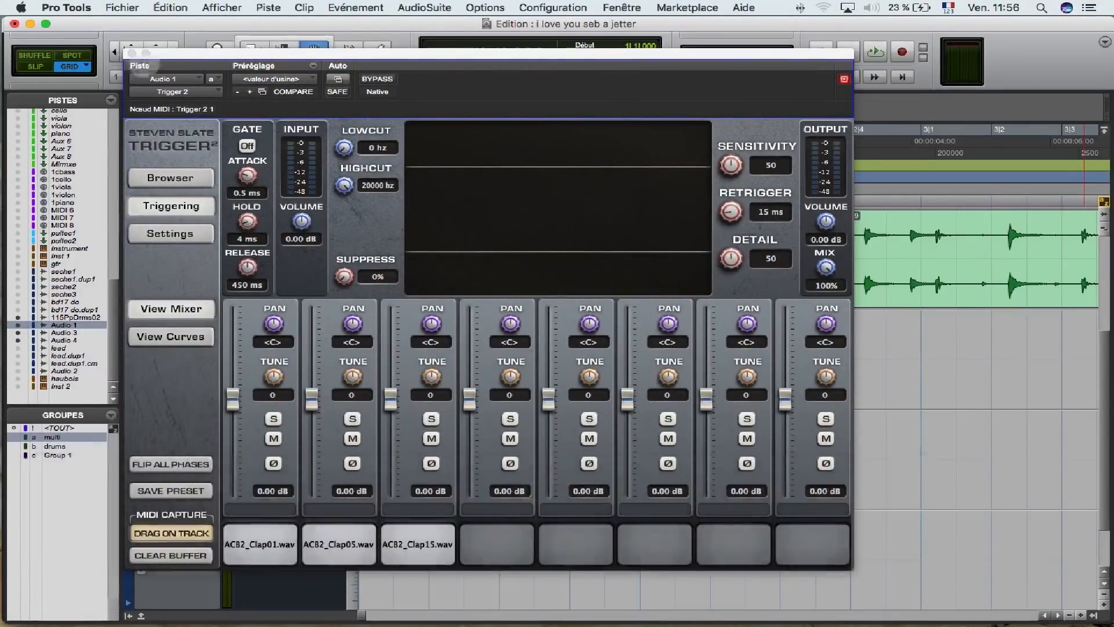
# Step: Move the plug-in window aside, select bars 1 and 2 on the Audio 1 track with the Selector tool, and play them
pyautogui.moveTo(170, 53); pyautogui.dragTo(781, 20)
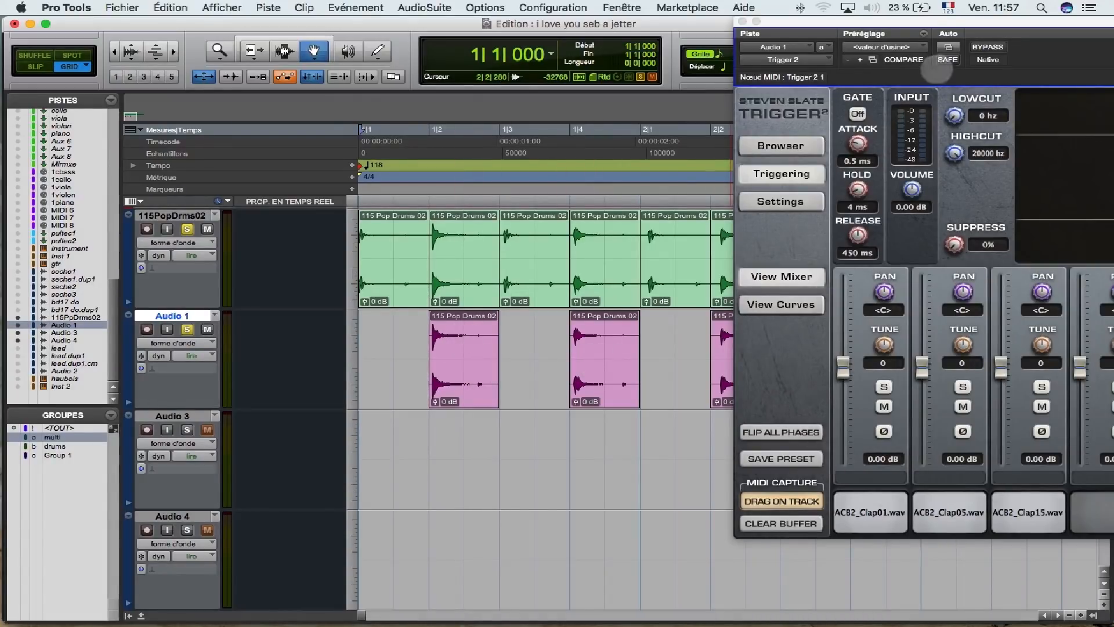
pyautogui.moveTo(940, 22); pyautogui.dragTo(1088, 142)
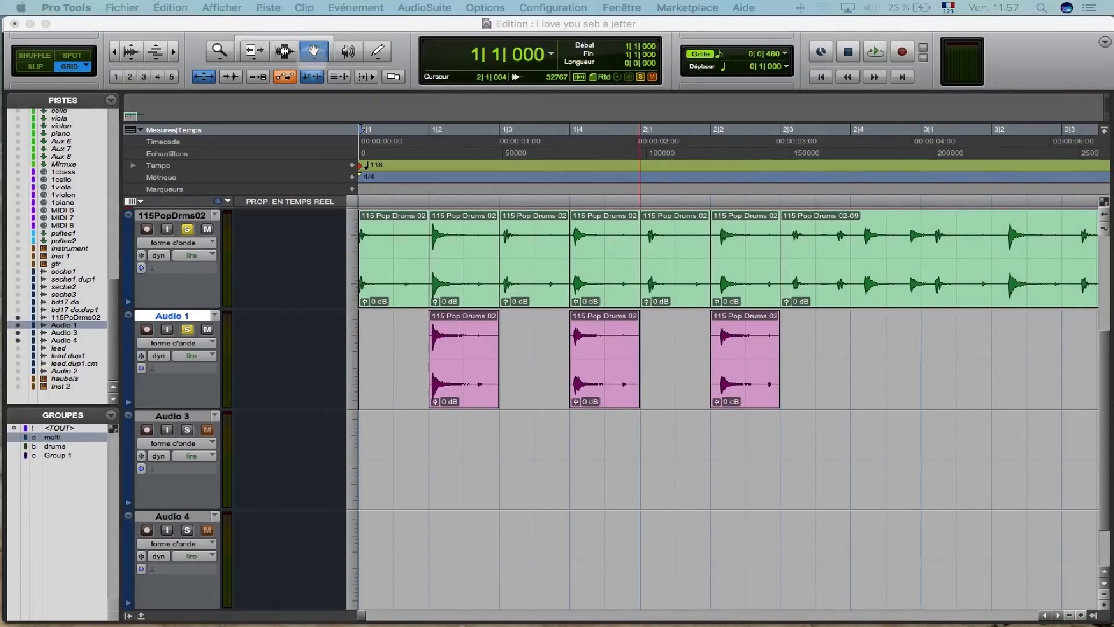
pyautogui.click(286, 53)
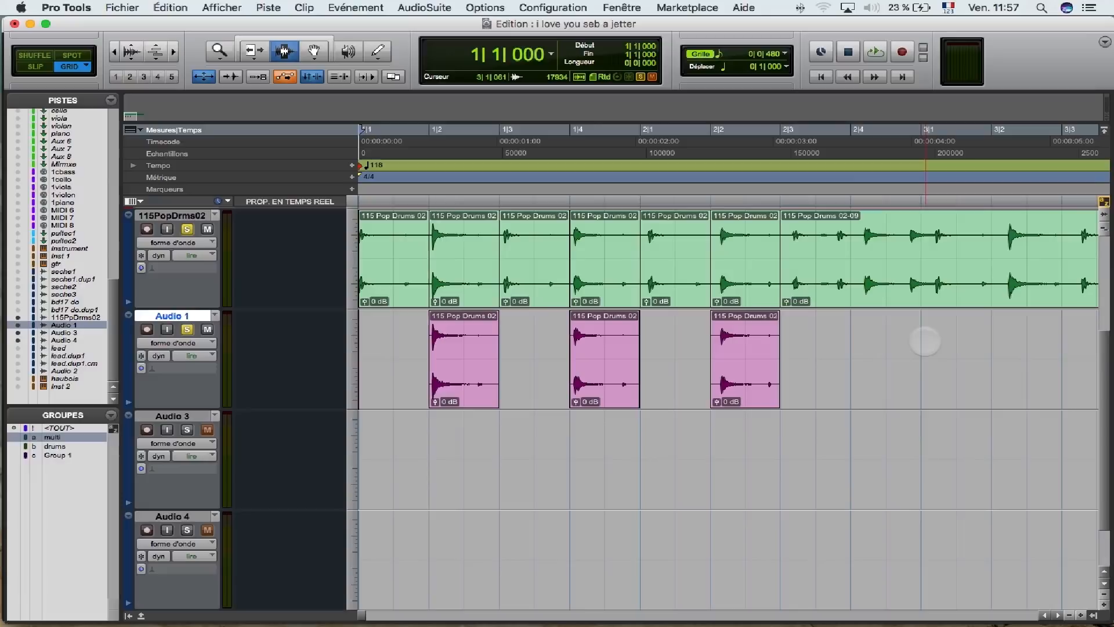
pyautogui.moveTo(923, 342); pyautogui.dragTo(304, 352)
pyautogui.press('space')
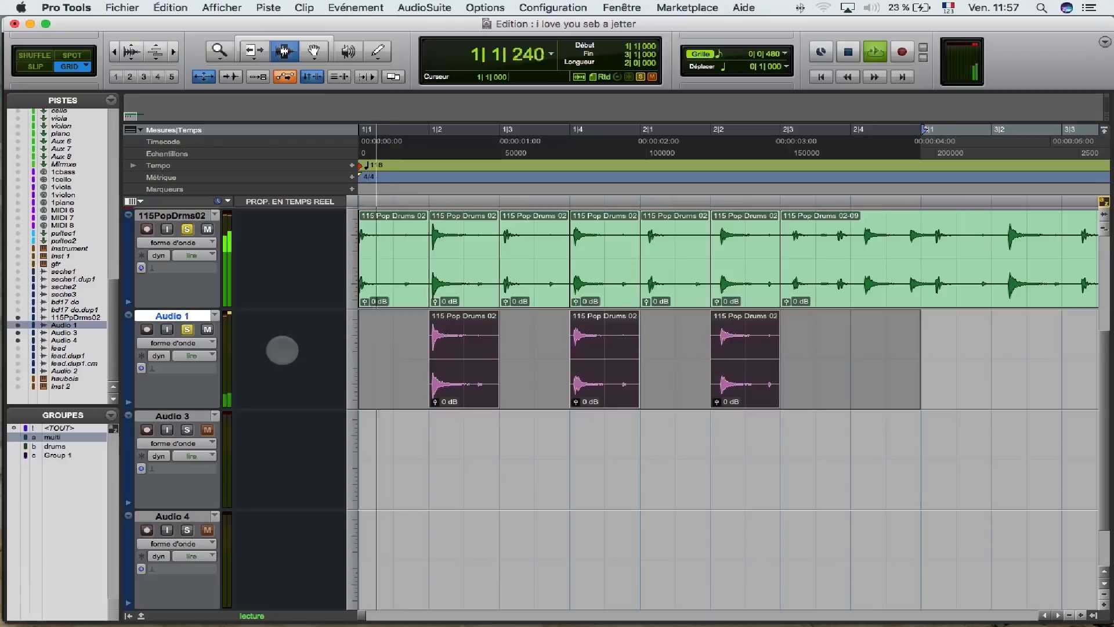
pyautogui.press('space')
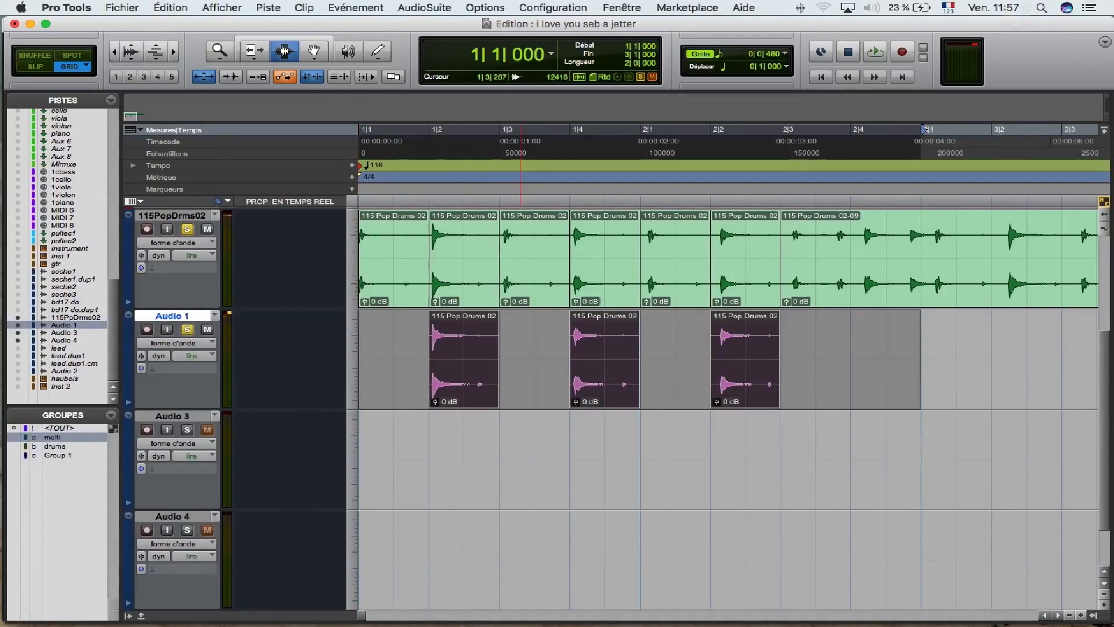
# Step: Bring the Trigger 2 window back into full view and audition the three loaded clap samples from their slots
pyautogui.moveTo(1113, 203); pyautogui.dragTo(422, 68)
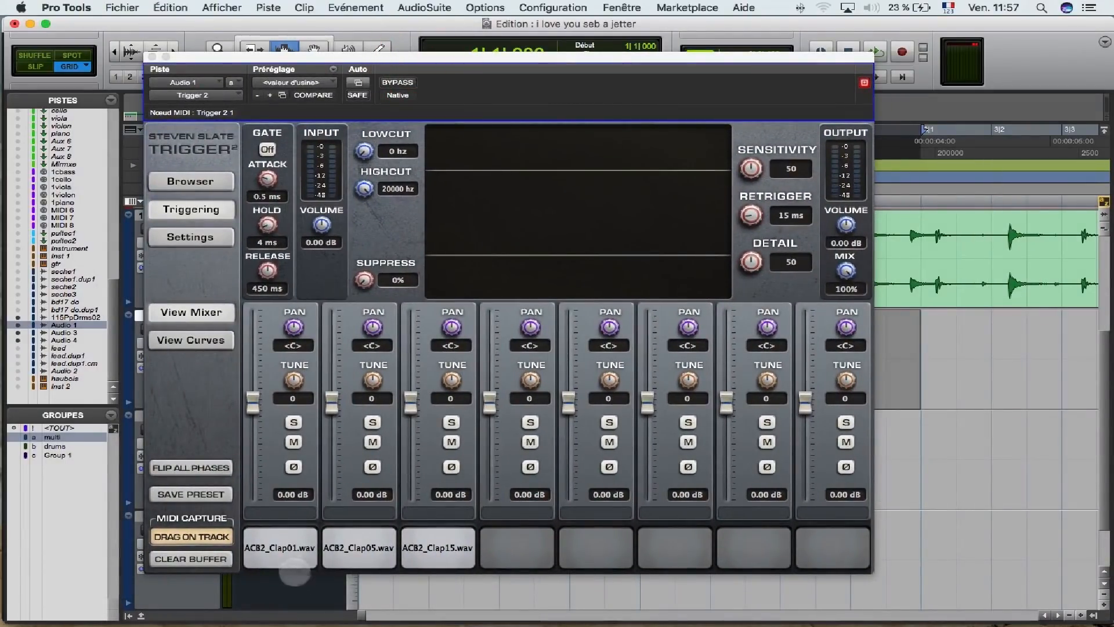
pyautogui.click(289, 552)
pyautogui.click(354, 551)
pyautogui.click(434, 551)
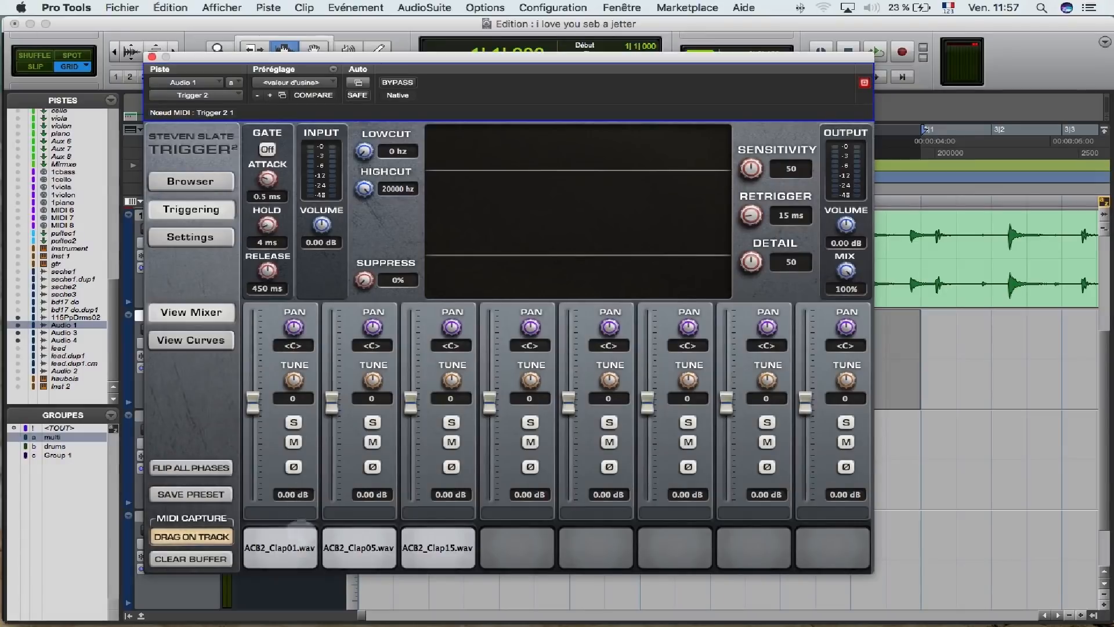
pyautogui.click(284, 549)
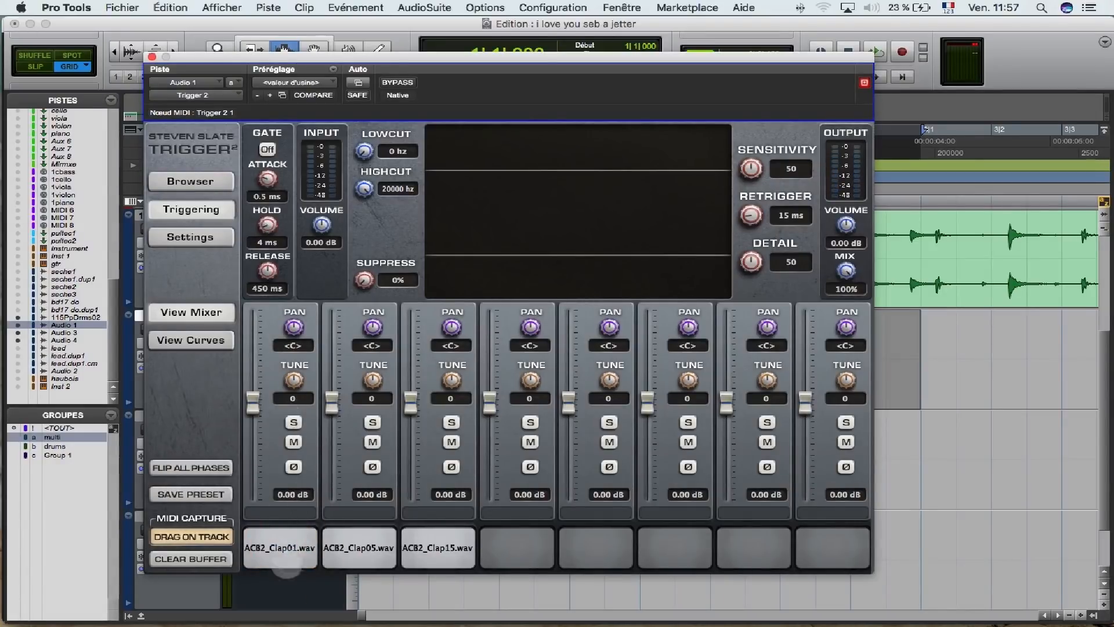
# Step: Try tuning the ACB2_Clap01.wav slot to -38 and panning it to L23 while auditioning it, and reset tune to 0 and pan to center
pyautogui.moveTo(287, 382); pyautogui.dragTo(290, 433)
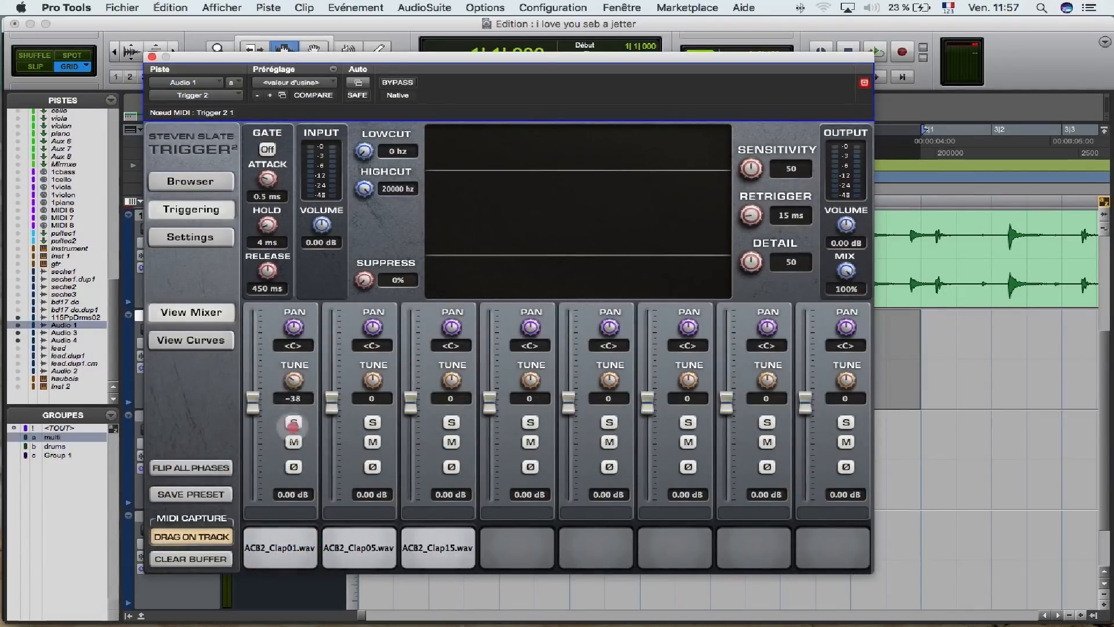
pyautogui.click(286, 527)
pyautogui.moveTo(293, 383); pyautogui.dragTo(323, 348)
pyautogui.click(298, 545)
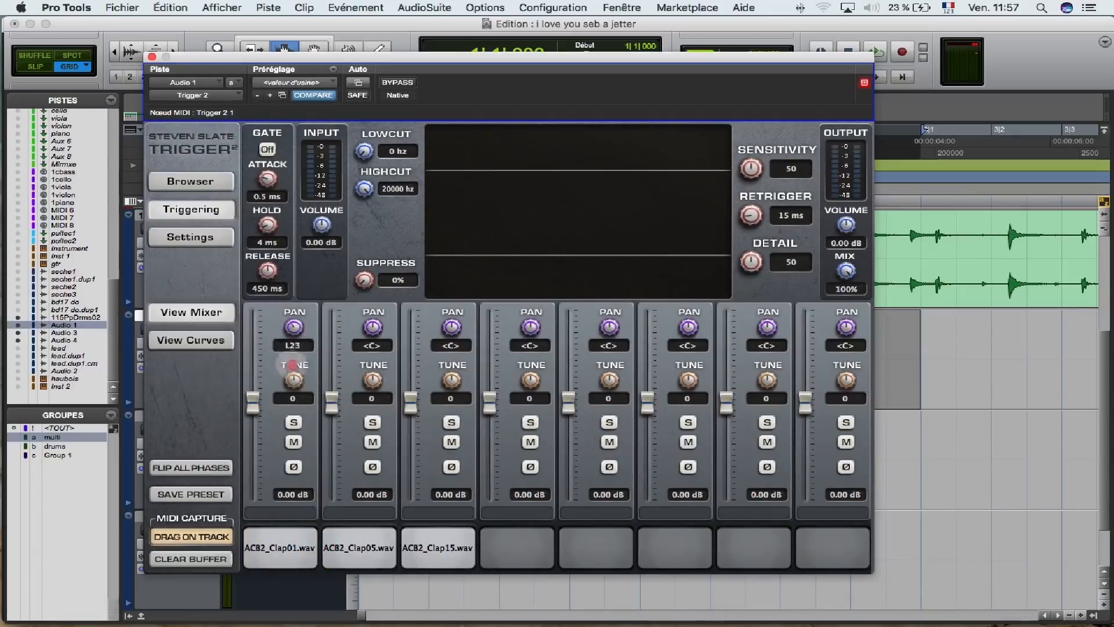
pyautogui.moveTo(294, 328); pyautogui.dragTo(308, 311)
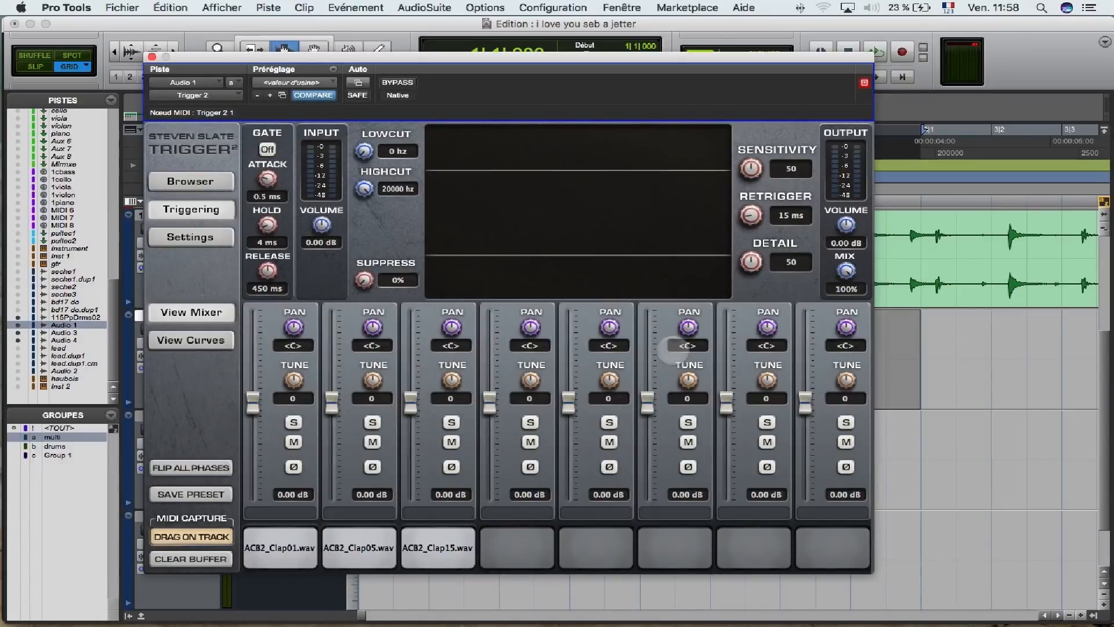
# Step: Play the selection to check the triggering, set Trigger 2's sensitivity to 46 and close the plug-in window
pyautogui.press('space')
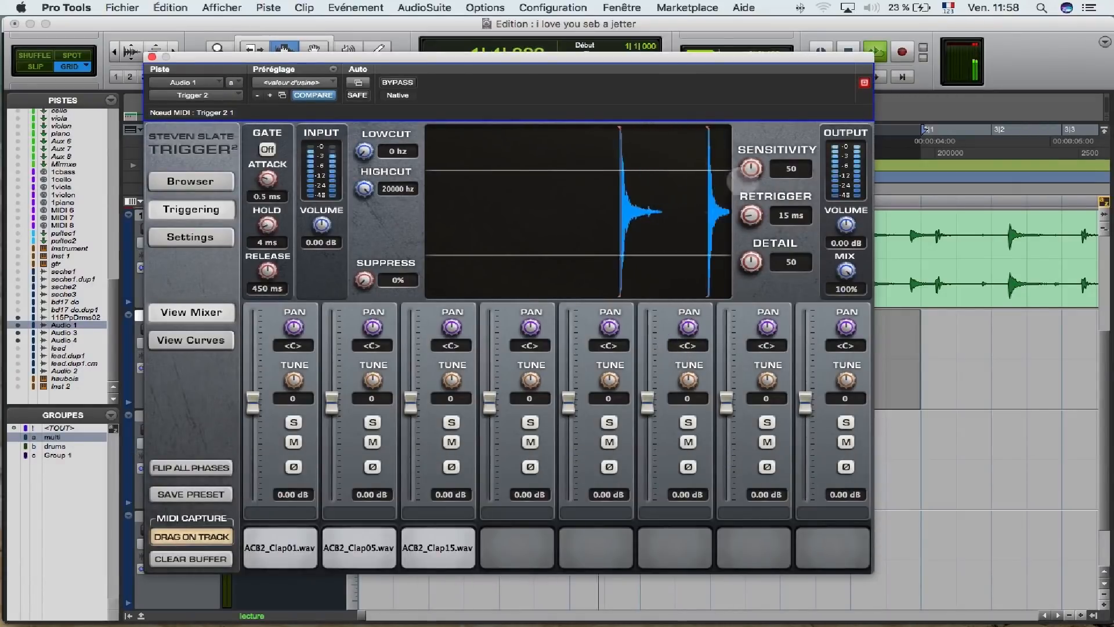
pyautogui.press('space')
pyautogui.moveTo(750, 170); pyautogui.dragTo(745, 181)
pyautogui.press('space')
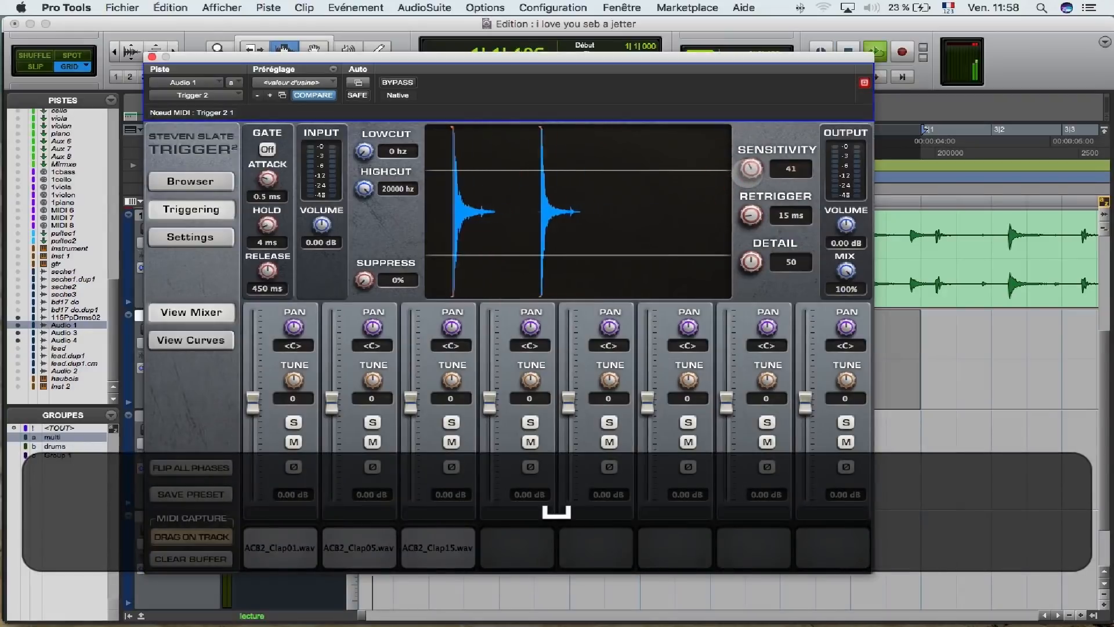
pyautogui.press('space')
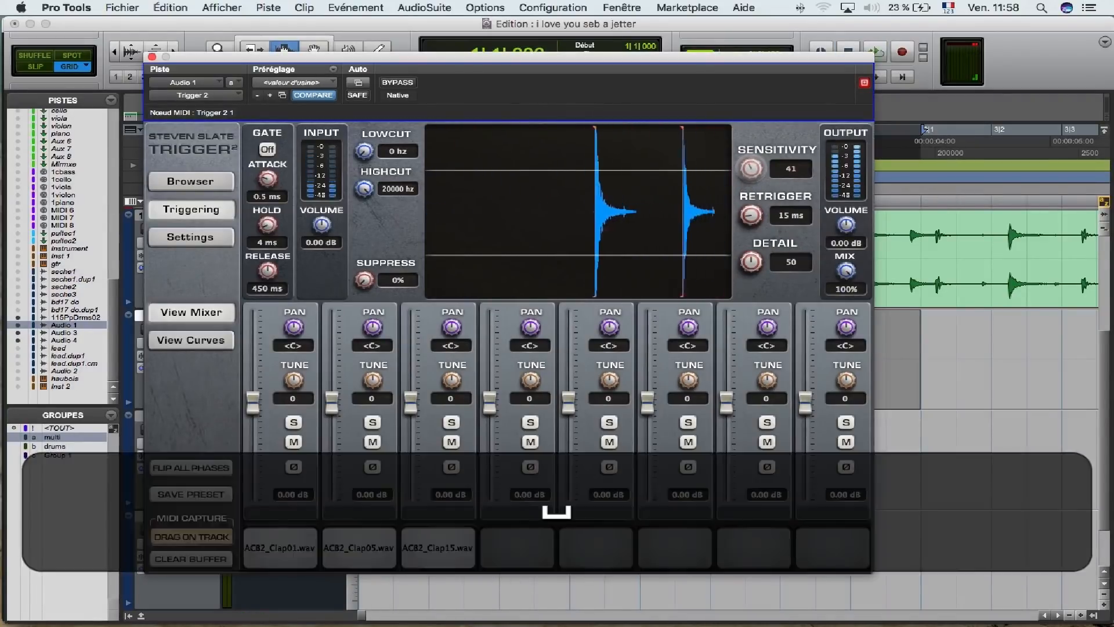
pyautogui.moveTo(755, 173); pyautogui.dragTo(757, 167)
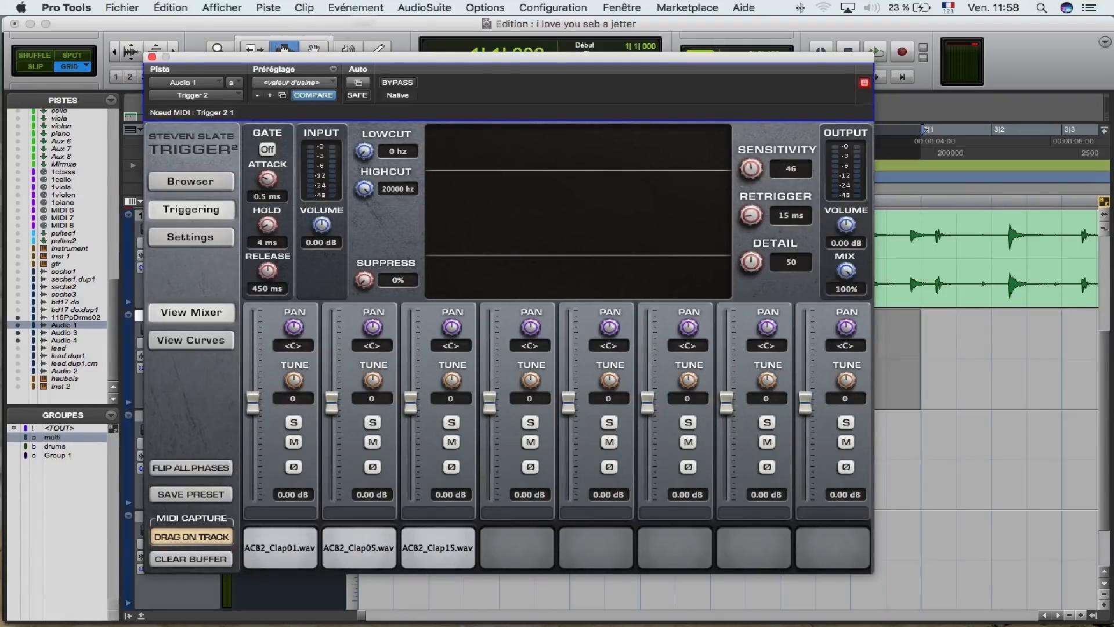
pyautogui.click(152, 56)
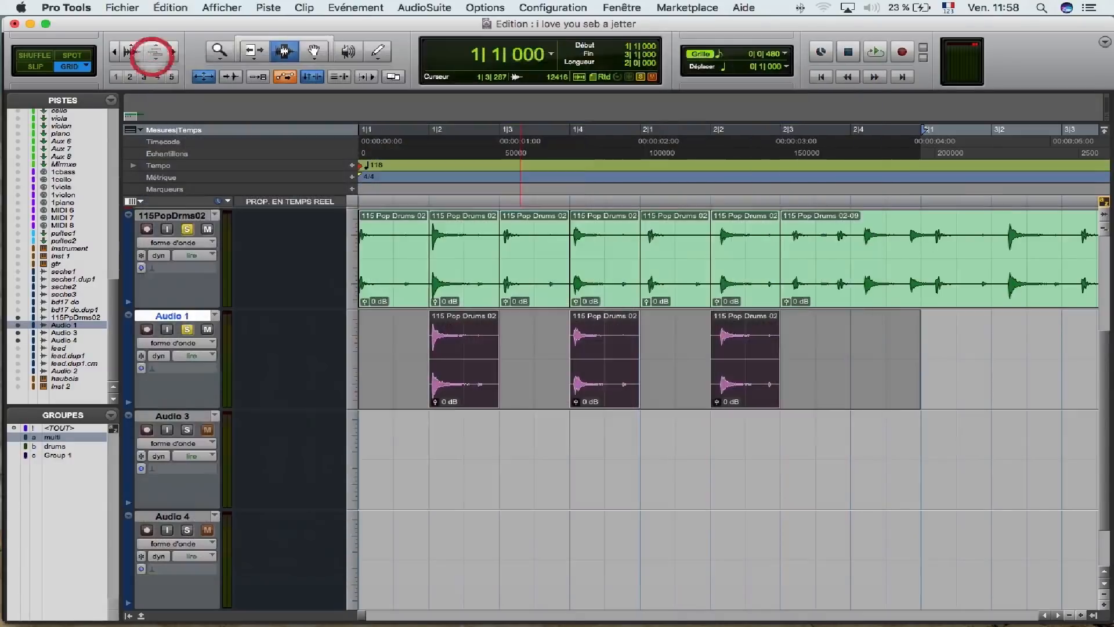